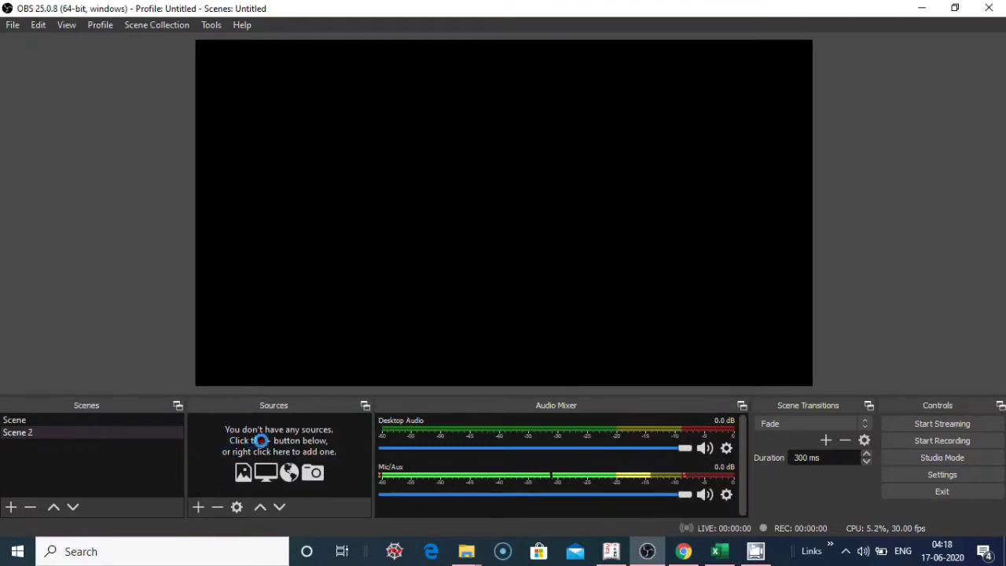
# Add a Media Source playing VID_20200616190859.mp4 with Loop enabled
pyautogui.rightClick(261, 442)
pyautogui.moveTo(283, 451)
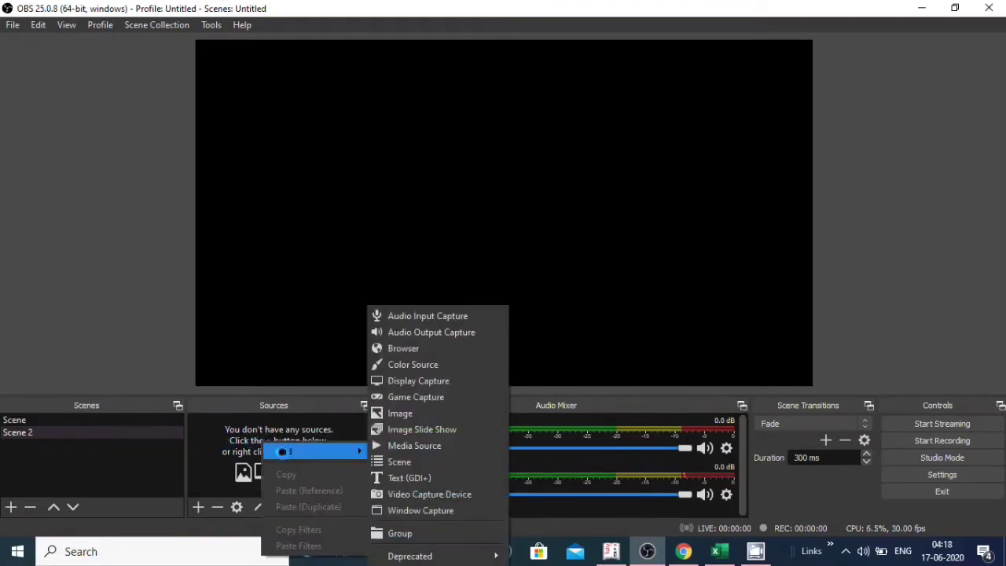
pyautogui.click(396, 446)
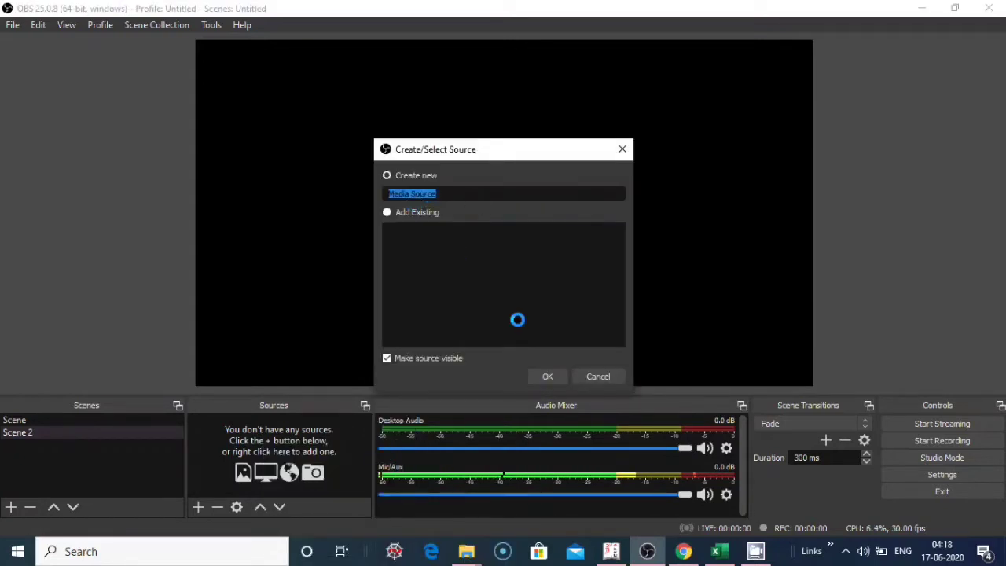
pyautogui.click(548, 376)
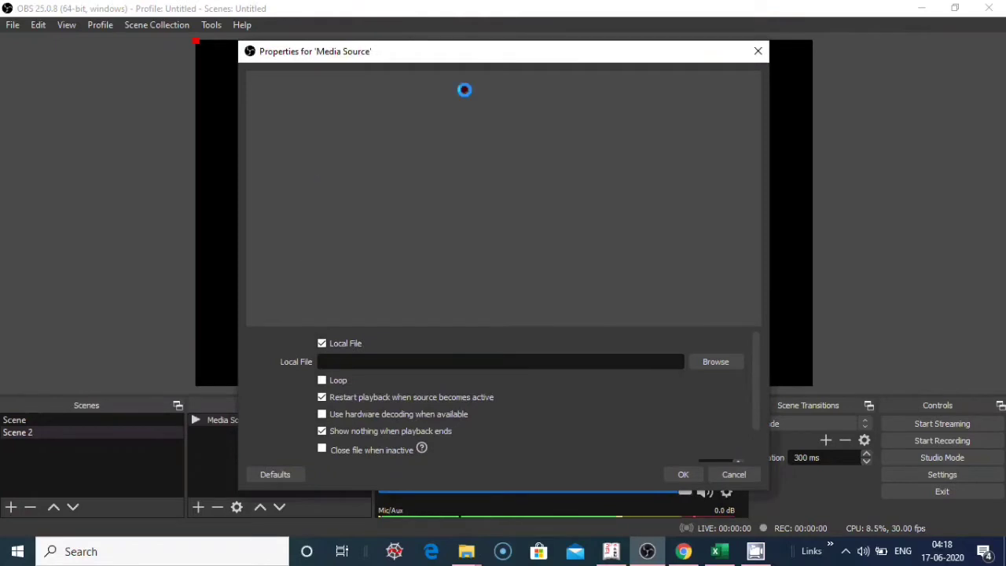
pyautogui.click(711, 360)
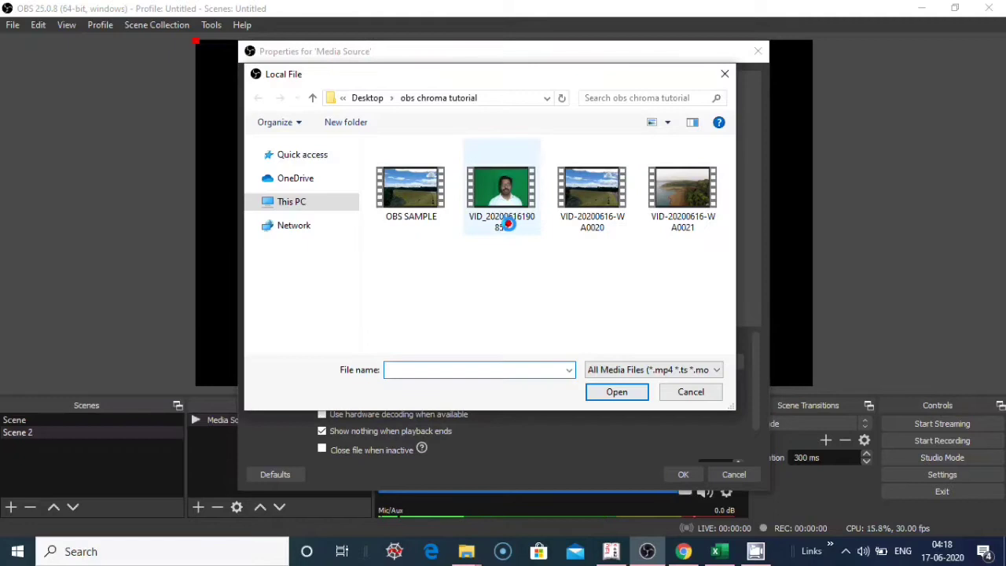
pyautogui.click(502, 216)
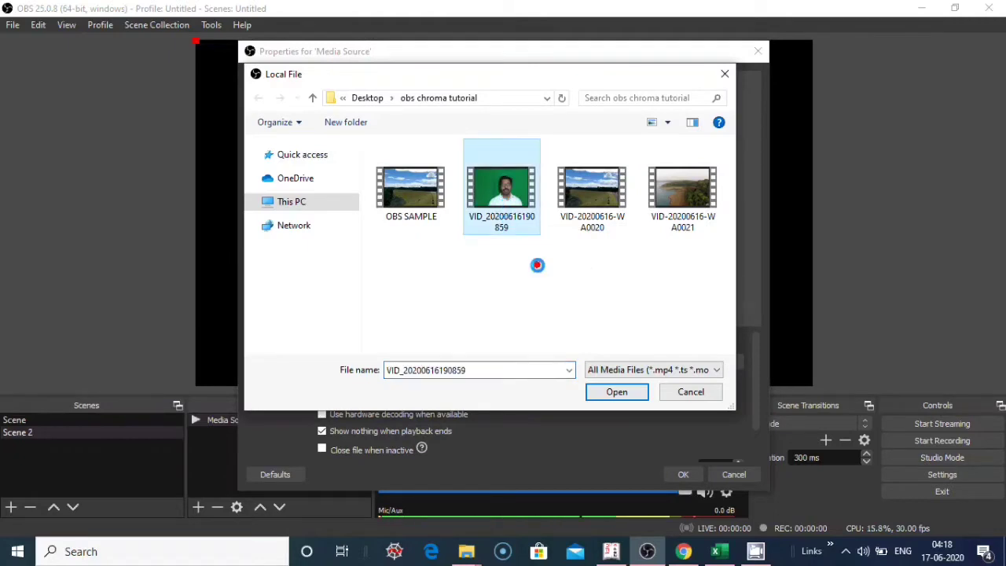
pyautogui.click(607, 391)
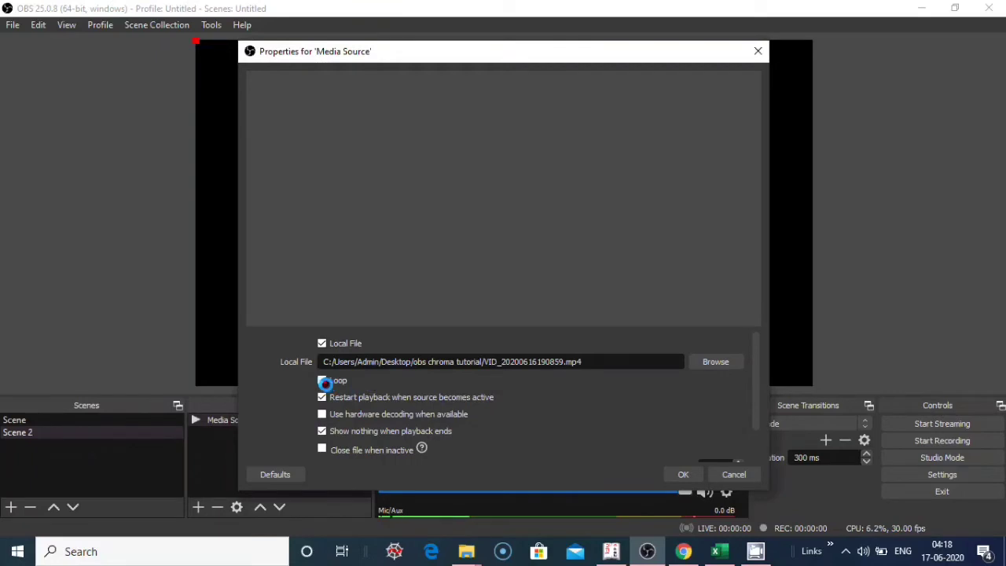
pyautogui.click(323, 381)
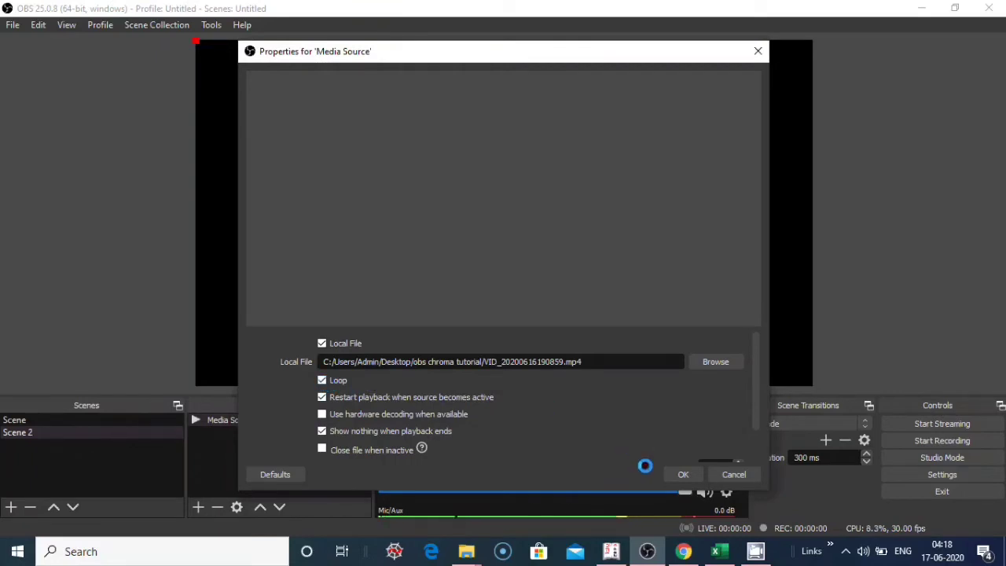
pyautogui.click(684, 474)
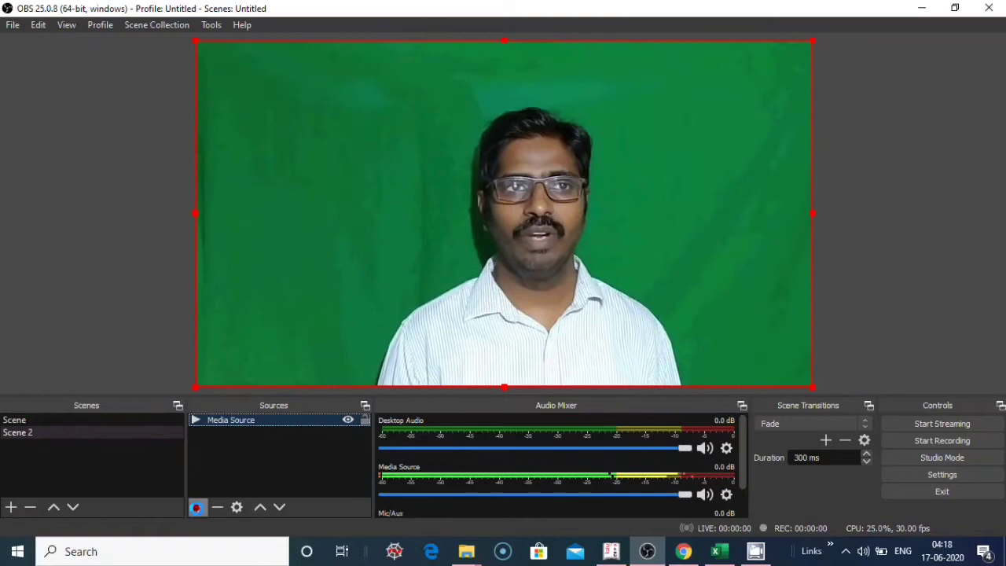
# Add an Image source showing business-background-lines-card.jpg to Scene 2
pyautogui.click(197, 507)
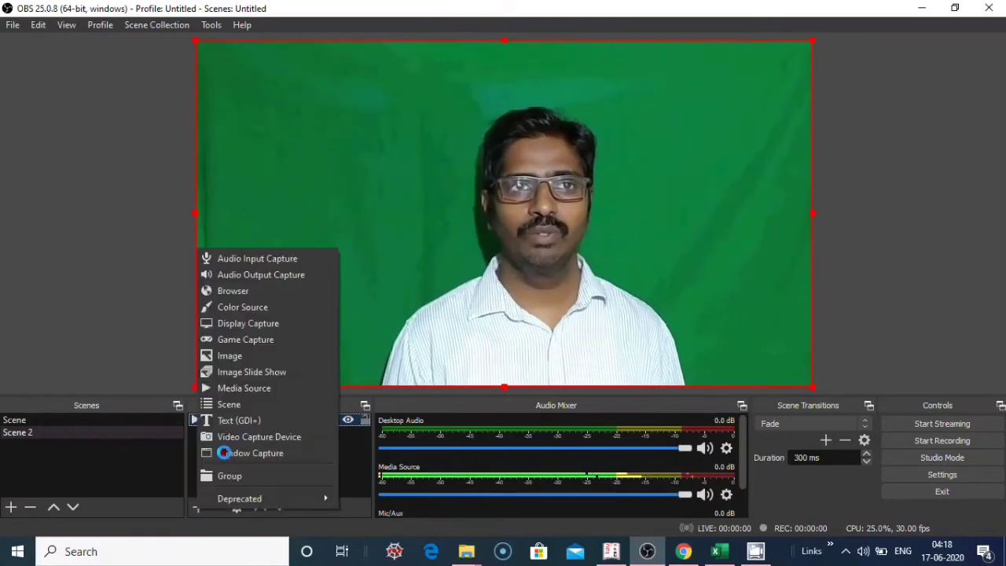
pyautogui.click(225, 356)
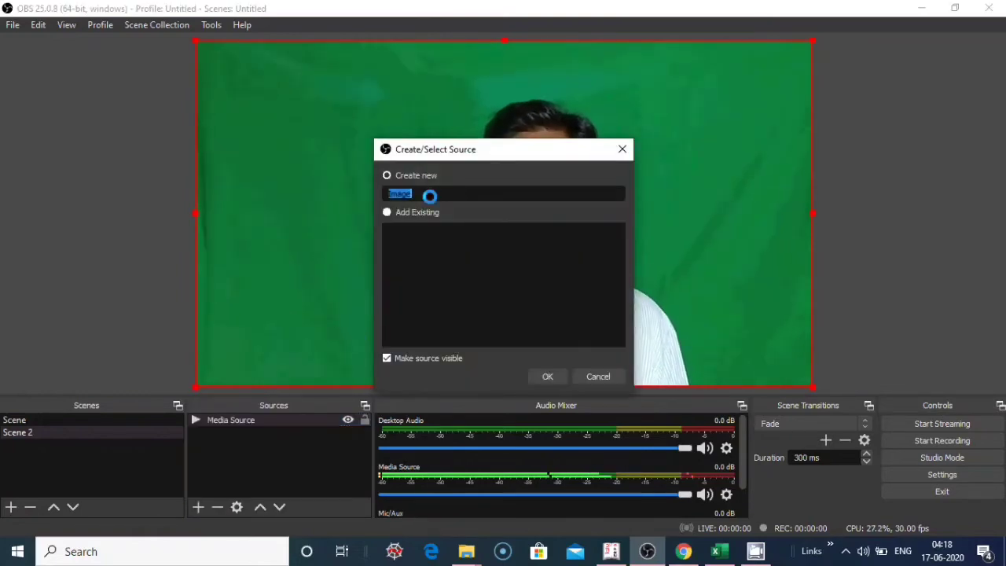
pyautogui.click(548, 376)
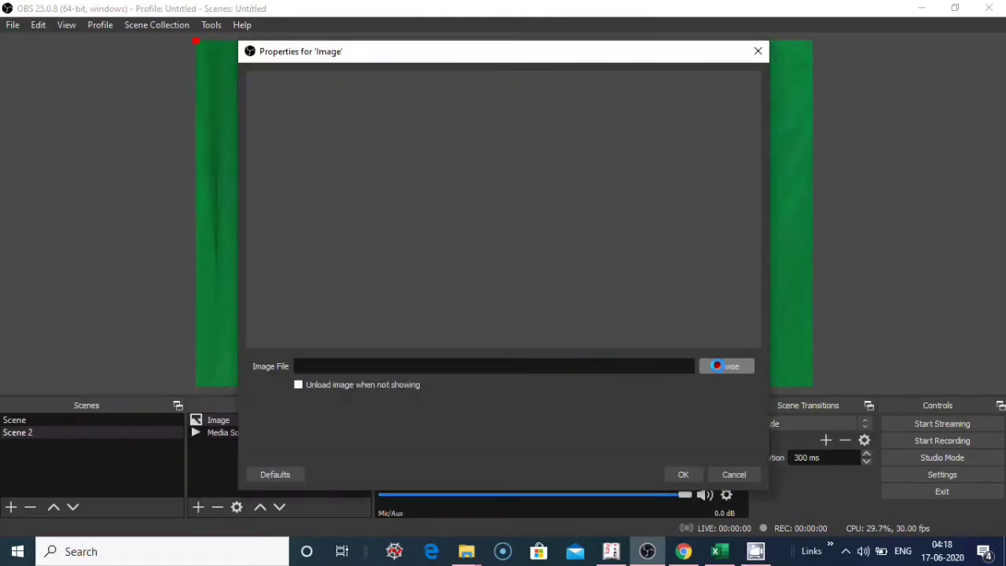
pyautogui.click(716, 366)
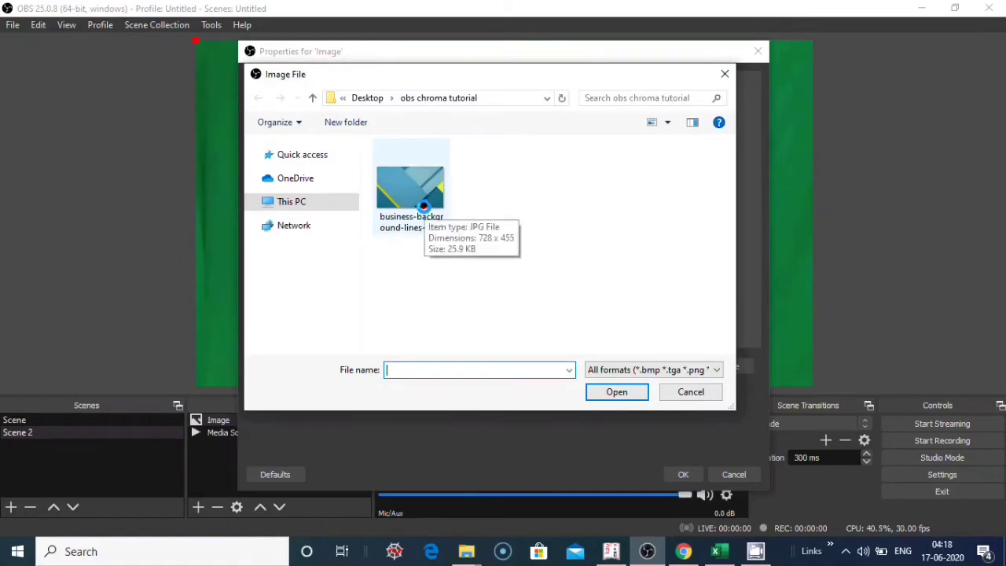
pyautogui.click(423, 206)
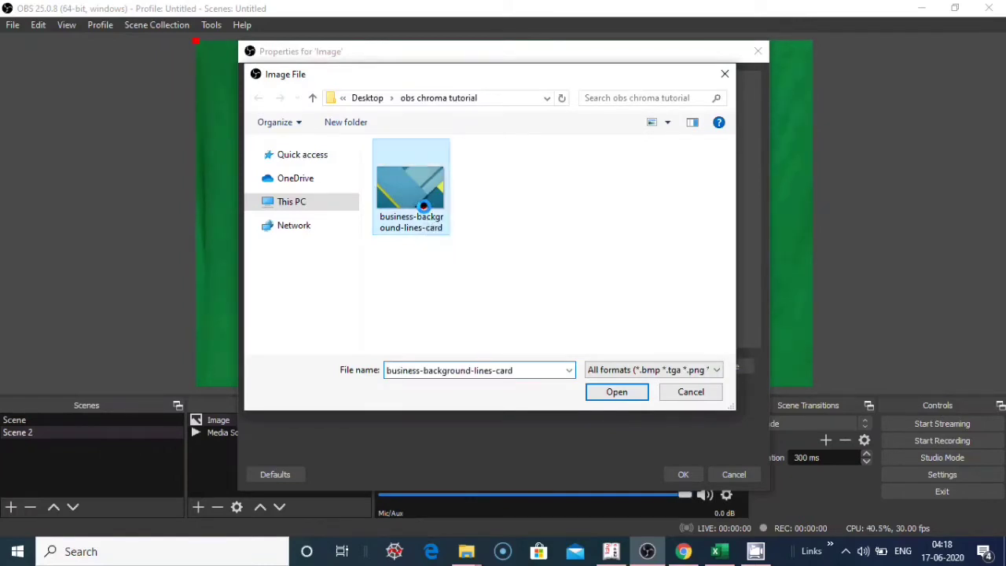
pyautogui.click(614, 390)
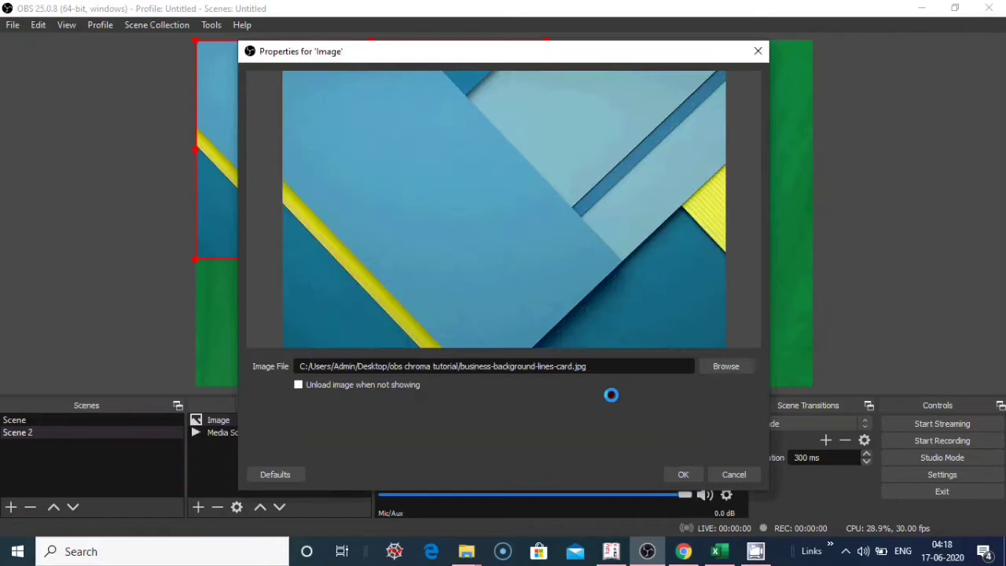
pyautogui.click(679, 474)
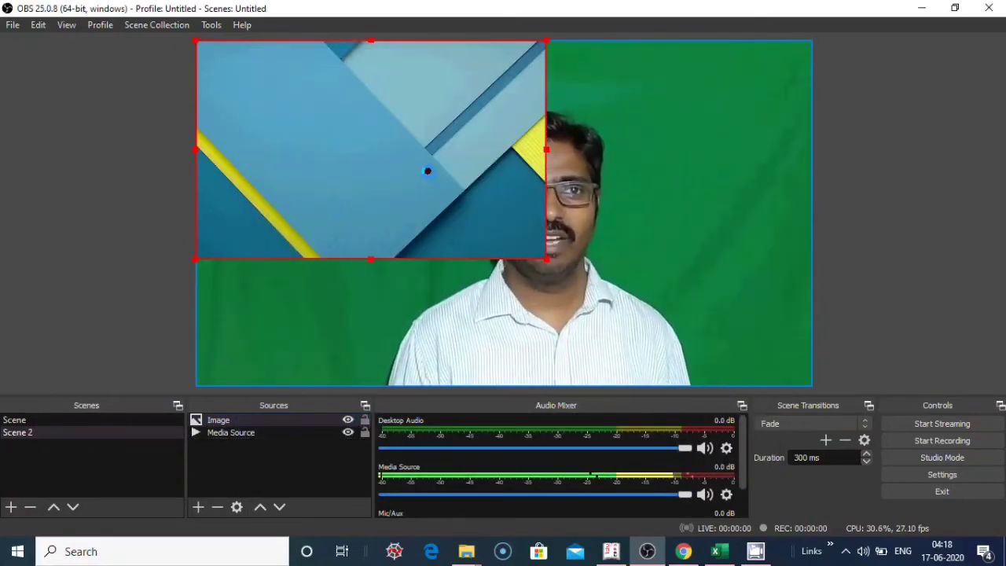
# Fit the background image to the screen, then stretch it to fill the whole canvas
pyautogui.rightClick(428, 171)
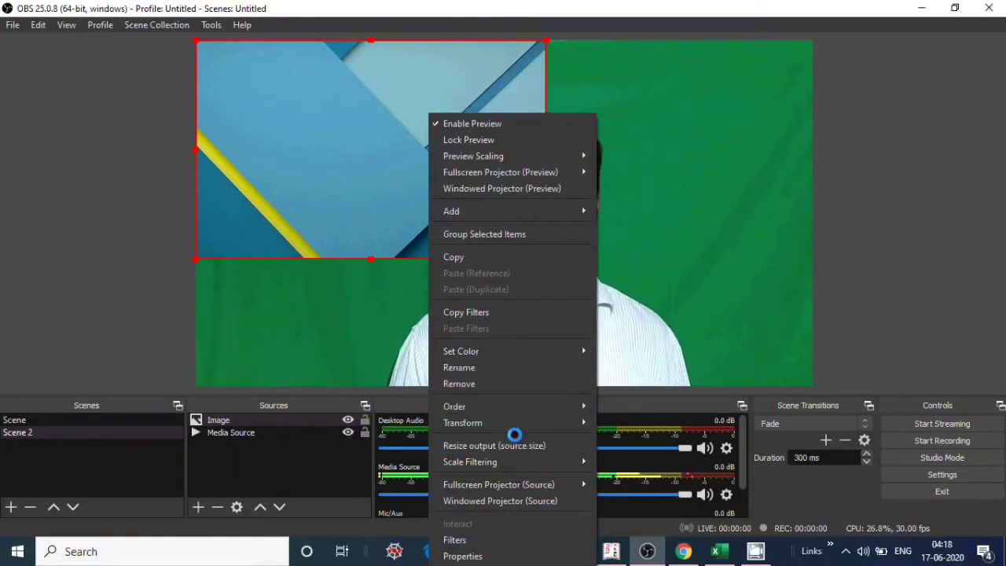
pyautogui.moveTo(512, 422)
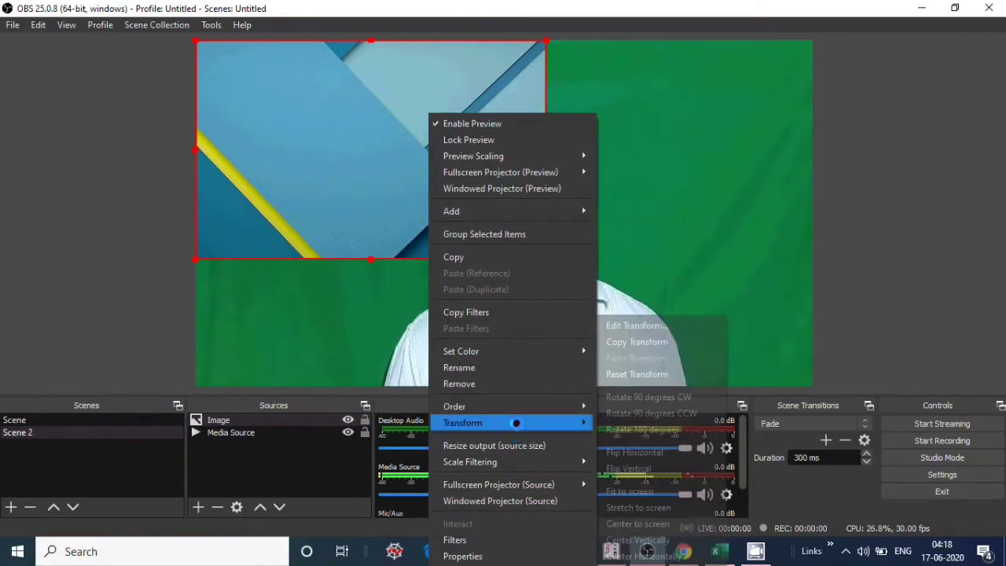
pyautogui.click(629, 491)
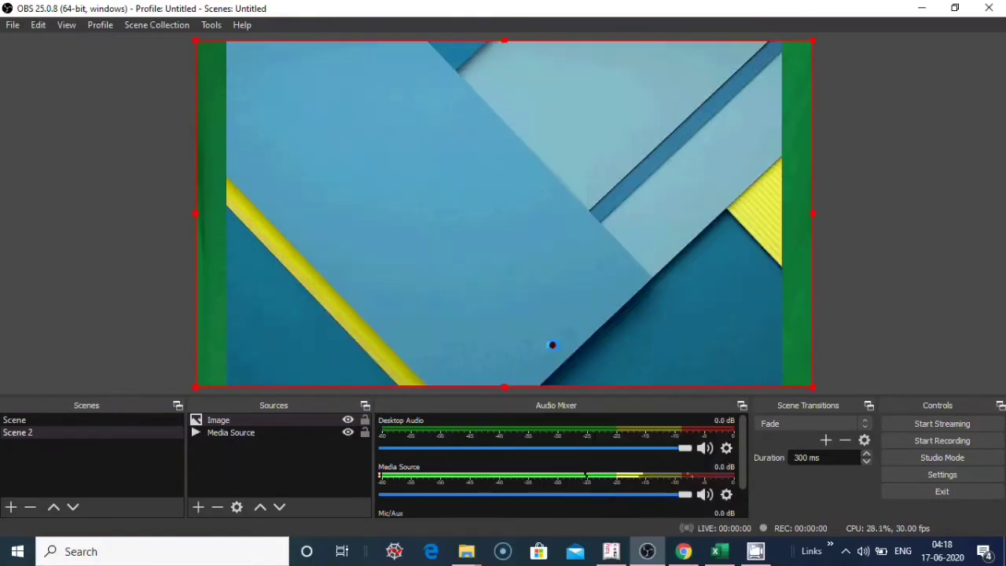
pyautogui.rightClick(557, 288)
pyautogui.moveTo(624, 307)
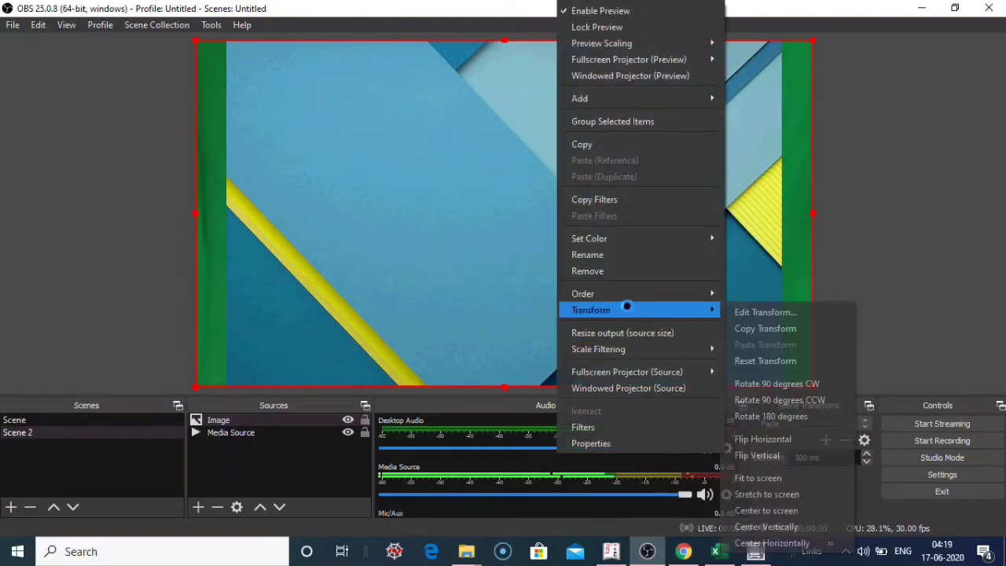
pyautogui.click(759, 494)
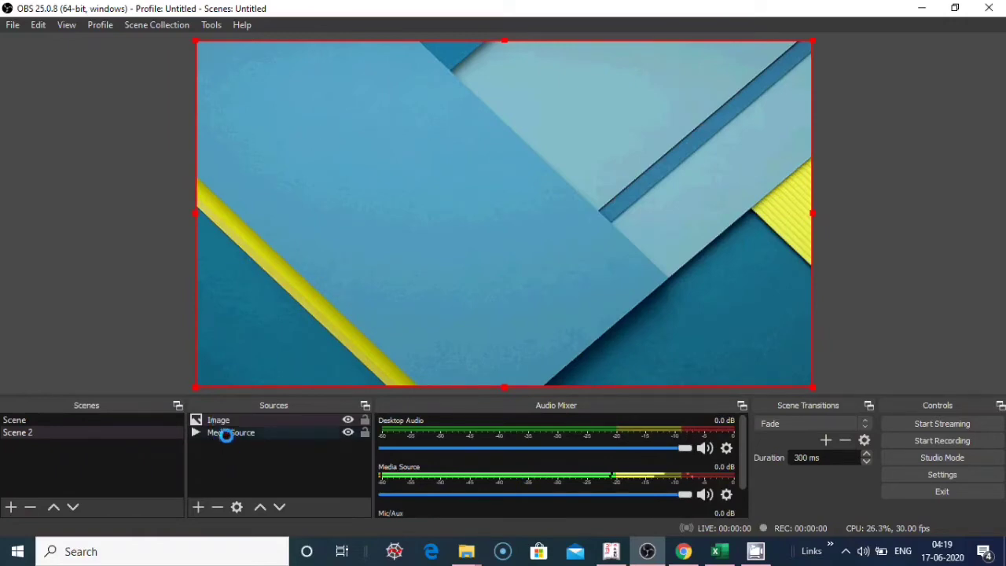
# Check the Media Source properties without changes, then open its Filters window
pyautogui.doubleClick(226, 433)
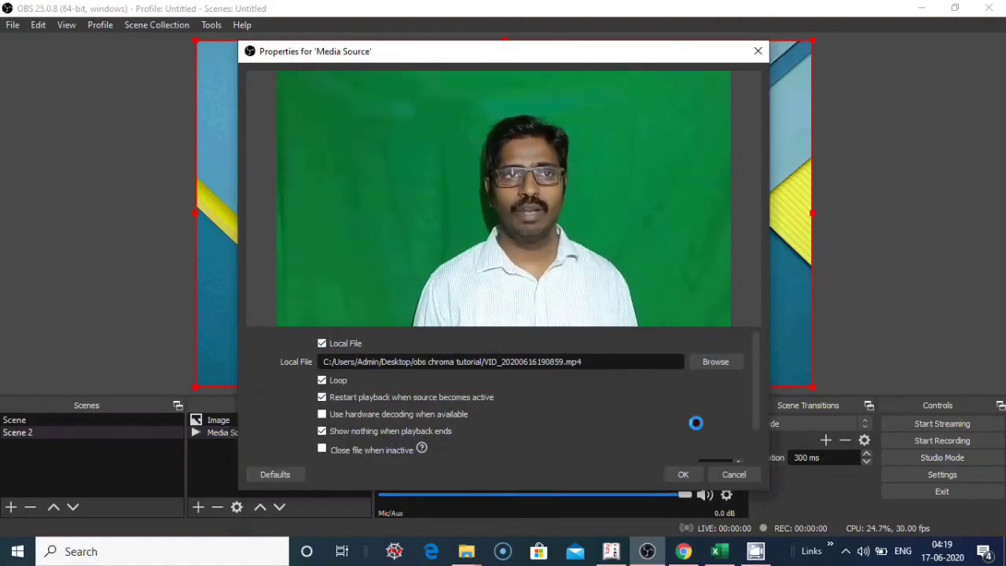
pyautogui.click(715, 473)
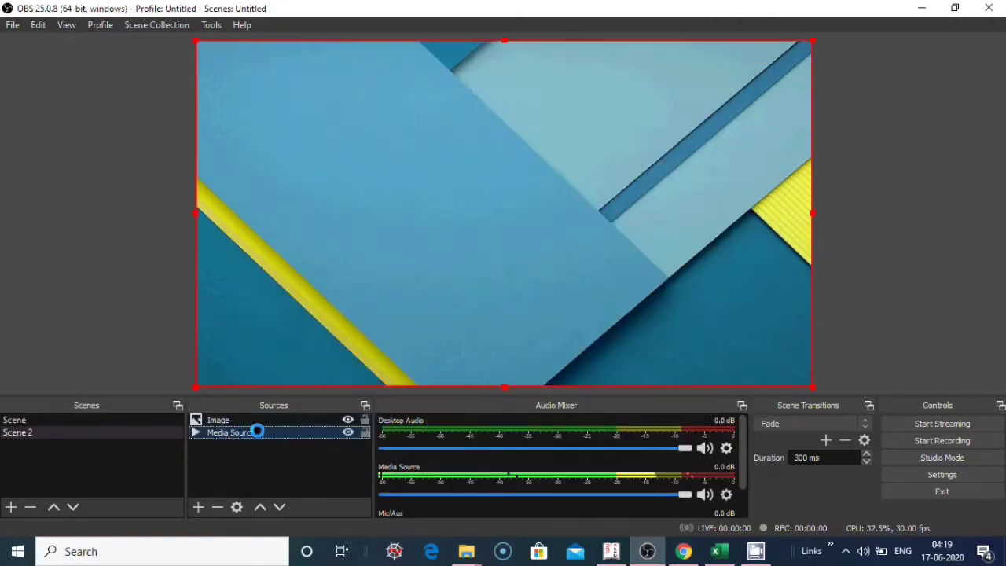
pyautogui.rightClick(258, 432)
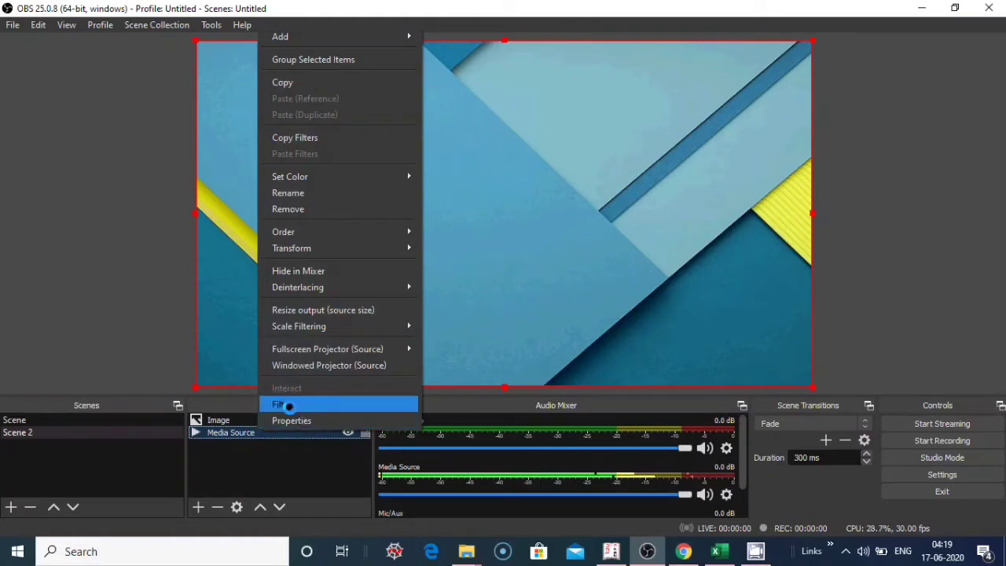
pyautogui.click(287, 404)
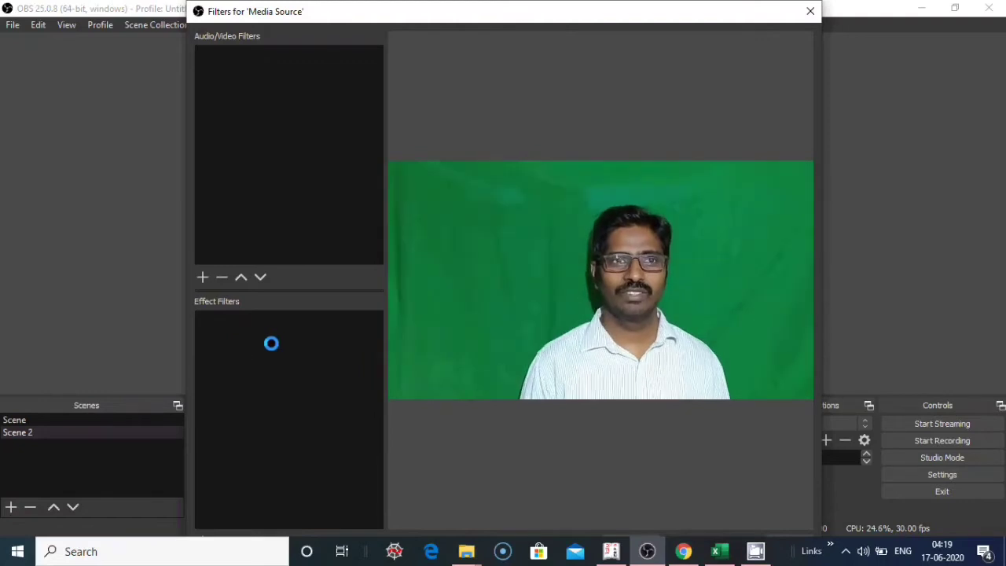
# Add a Green Chroma Key filter (Similarity 400, Smoothness 95) to the Media Source and close Filters
pyautogui.rightClick(300, 366)
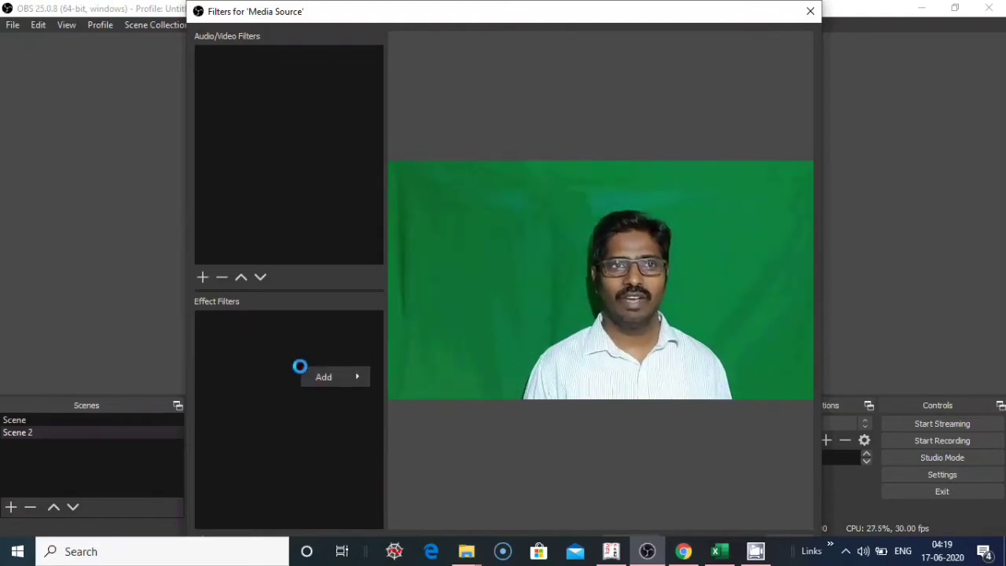
pyautogui.moveTo(335, 380)
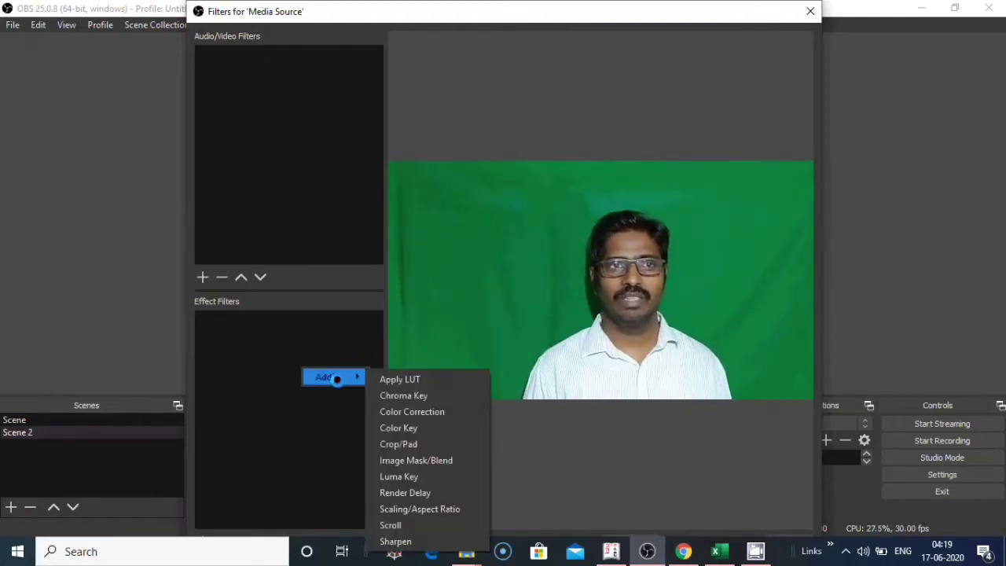
pyautogui.click(394, 396)
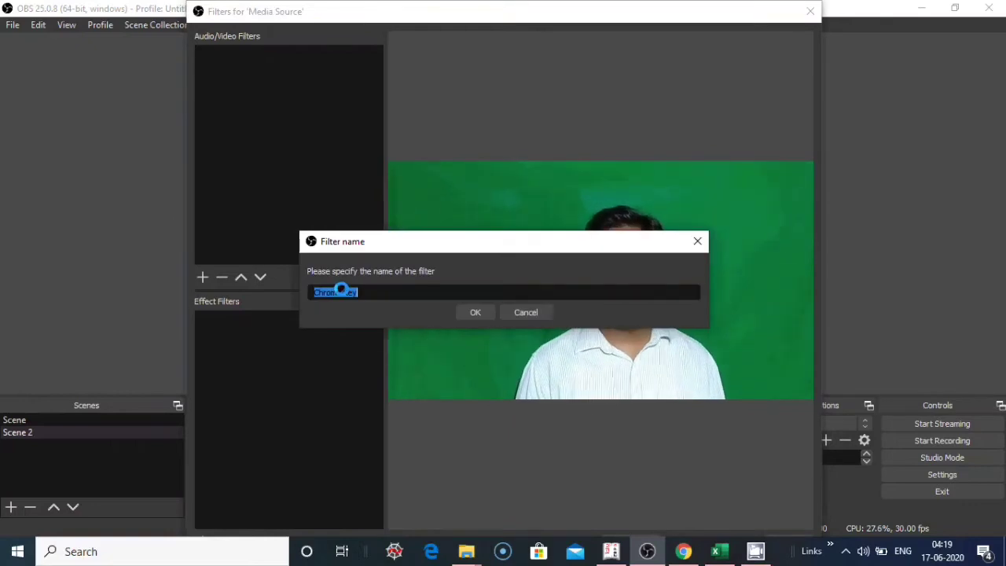
pyautogui.click(475, 313)
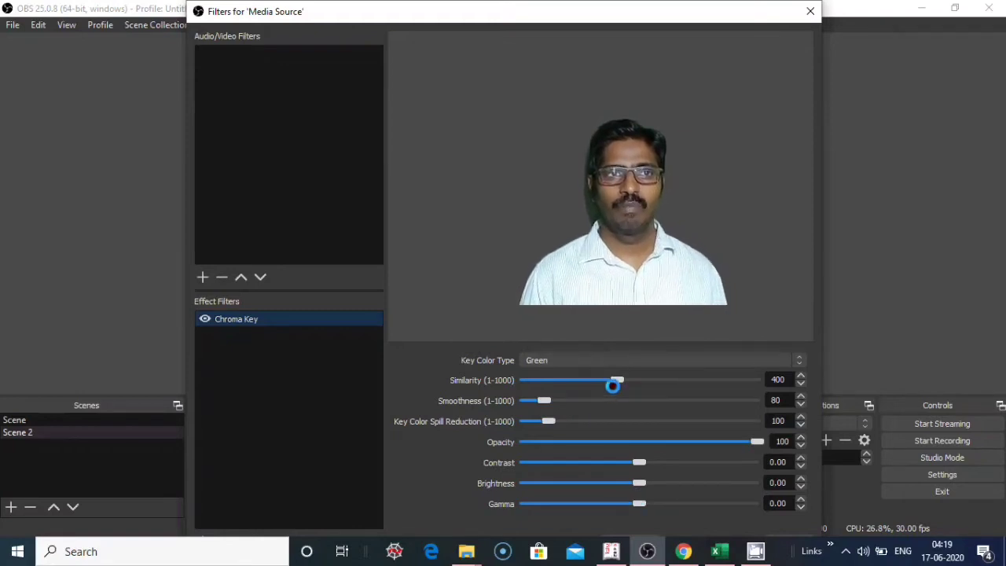
pyautogui.click(546, 401)
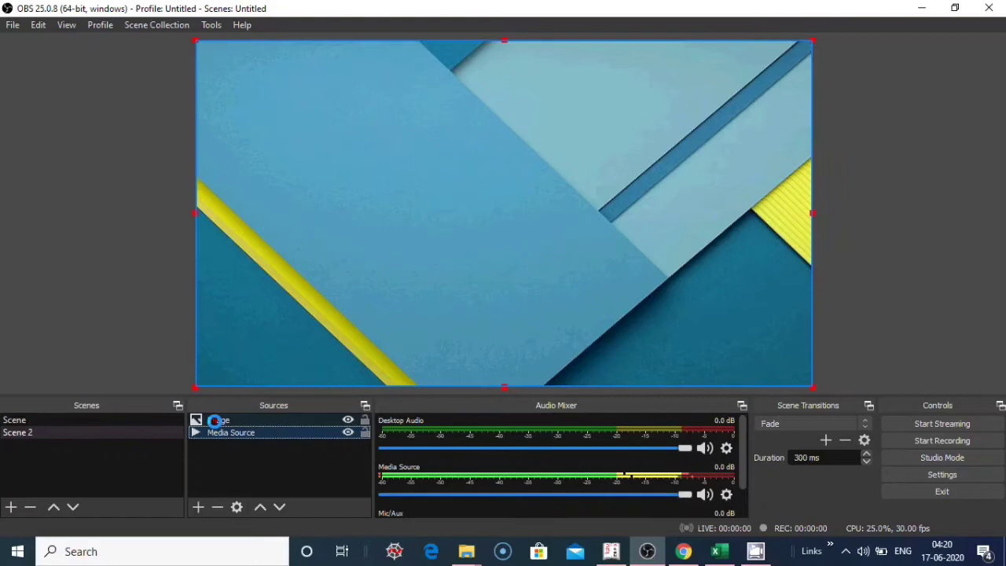
# Layer Media Source above Image, shrink it and place it in the canvas's bottom-right corner
pyautogui.click(214, 420)
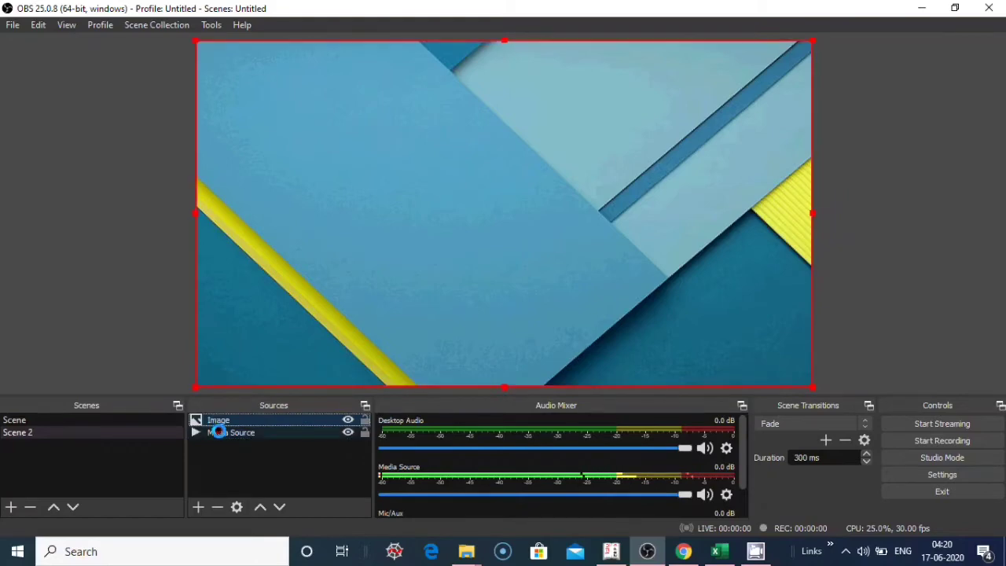
pyautogui.doubleClick(218, 433)
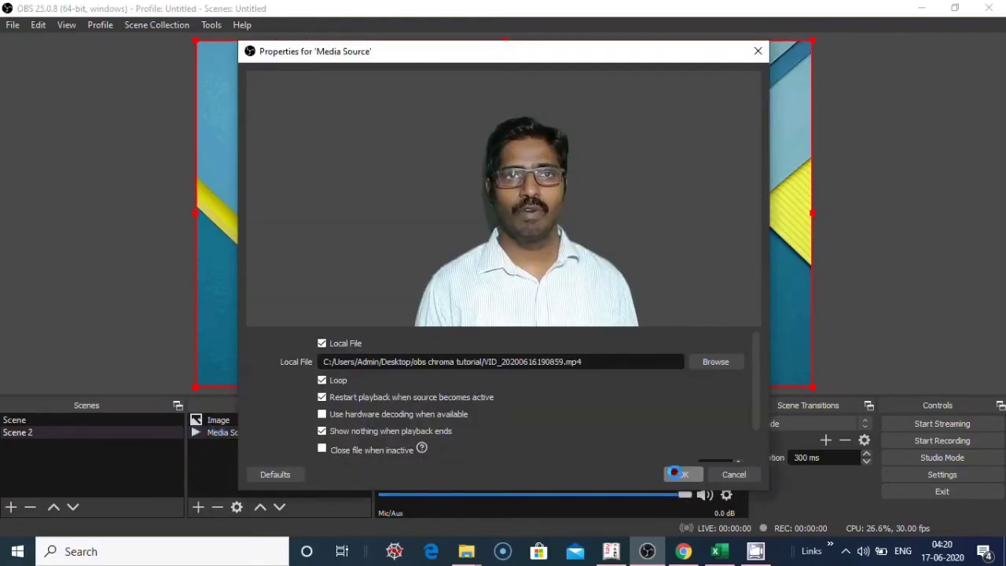
pyautogui.click(677, 474)
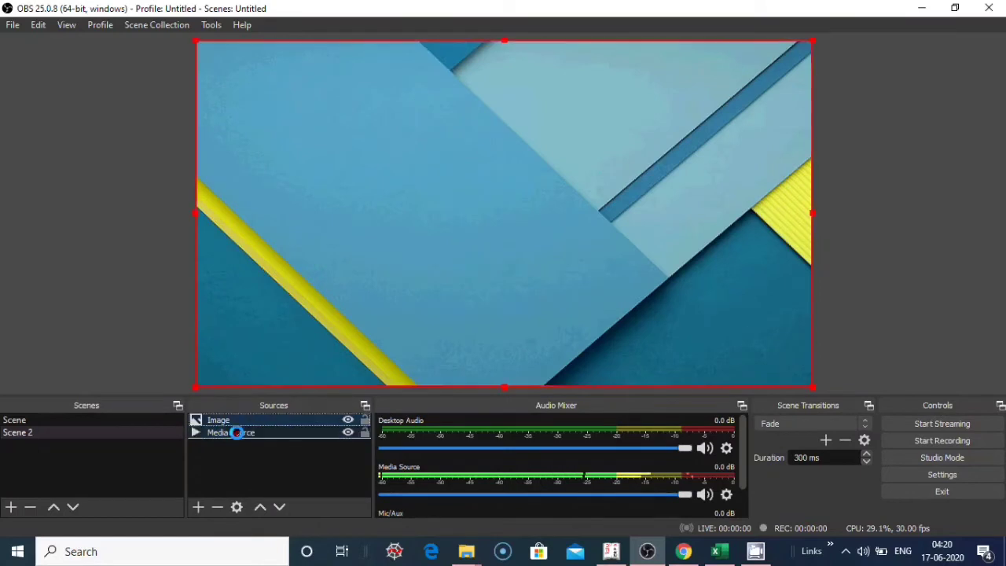
pyautogui.moveTo(236, 432); pyautogui.dragTo(236, 419)
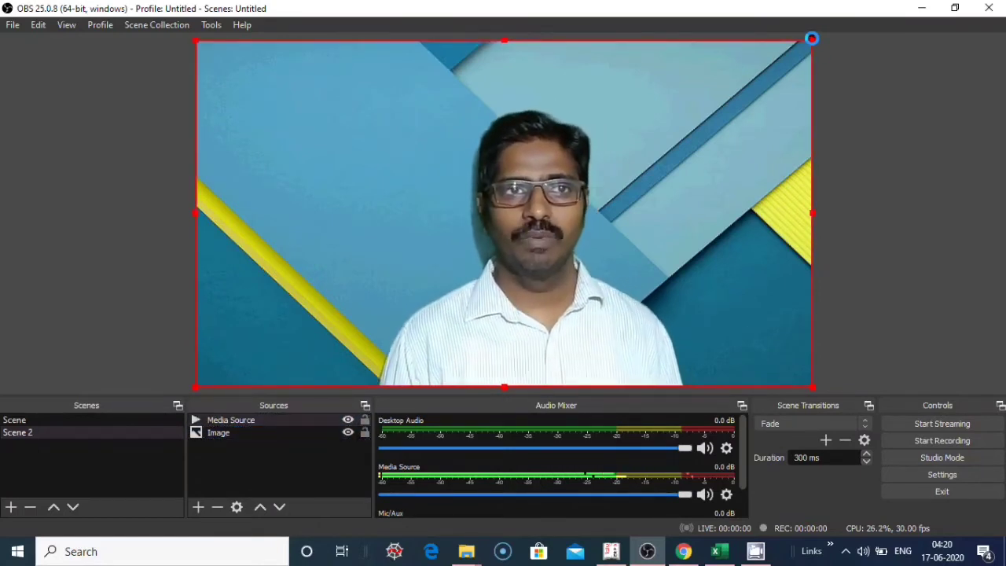
pyautogui.moveTo(812, 39); pyautogui.dragTo(393, 297)
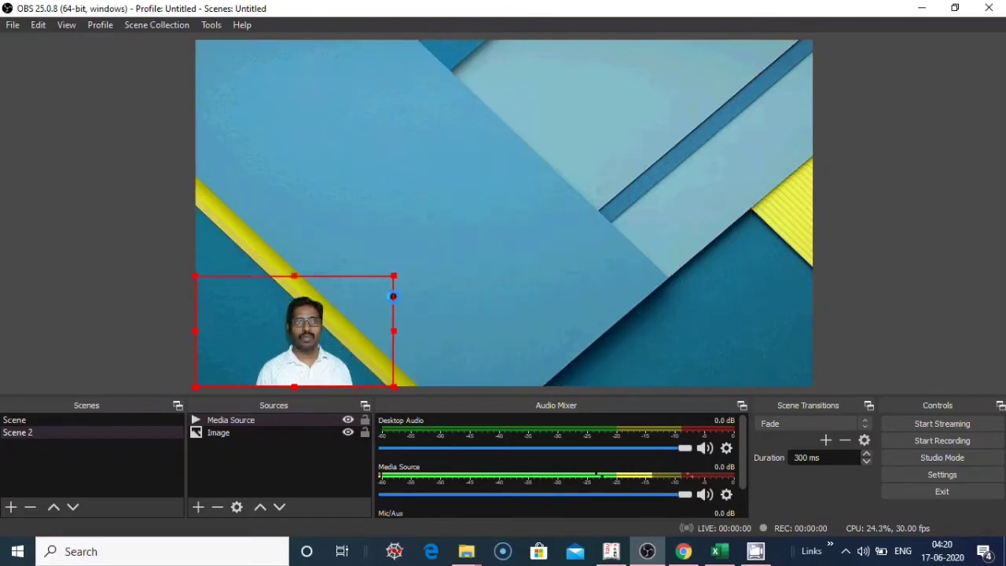
pyautogui.moveTo(278, 348); pyautogui.dragTo(703, 343)
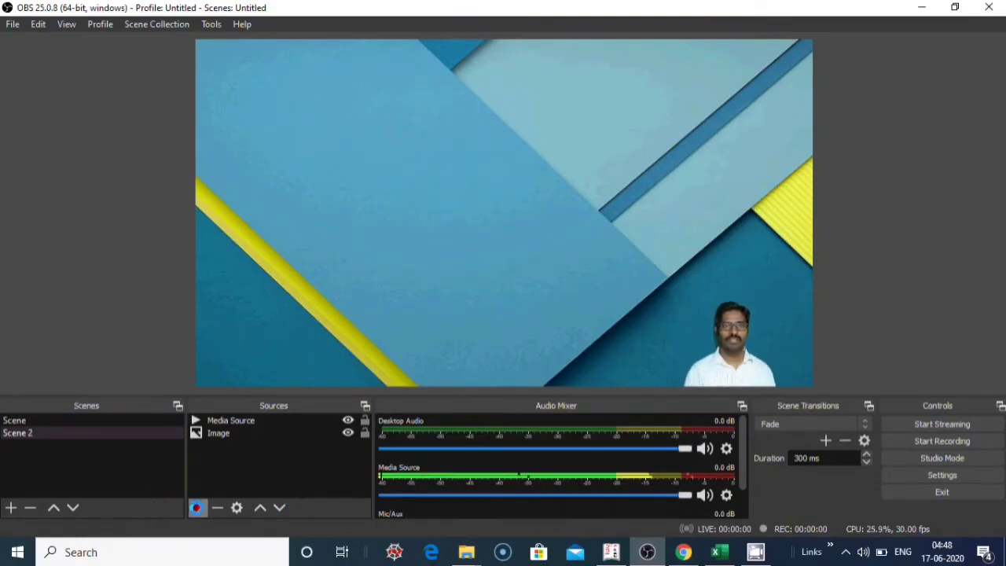
# Add a Text (GDI+) source reading 'Dandeli Kali River Adventure'
pyautogui.click(195, 507)
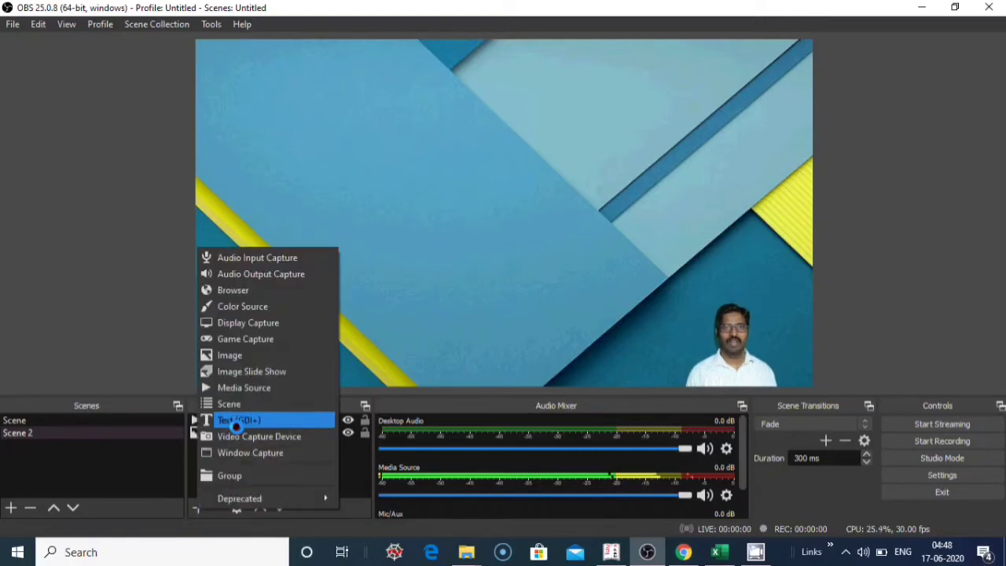
pyautogui.click(236, 423)
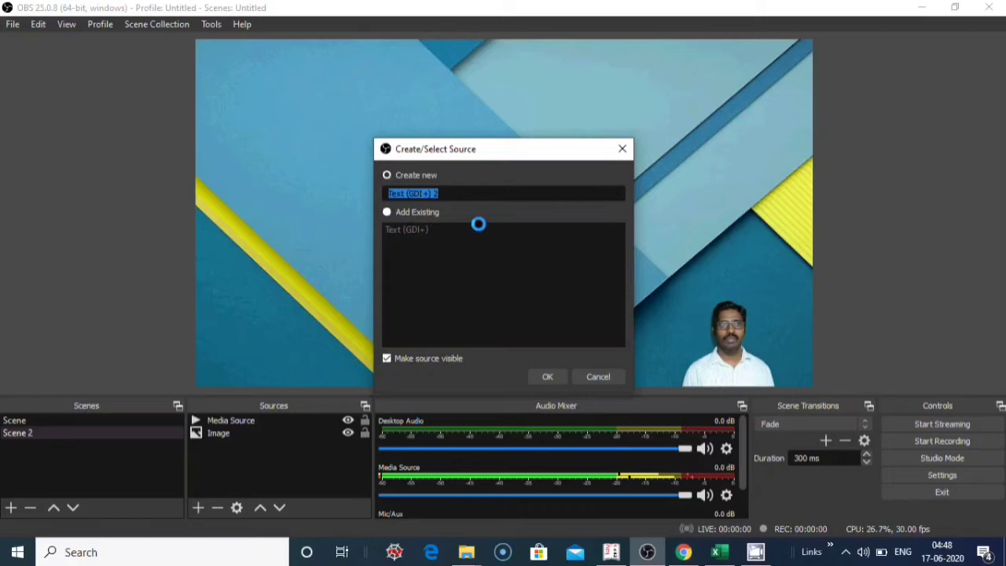
pyautogui.click(547, 377)
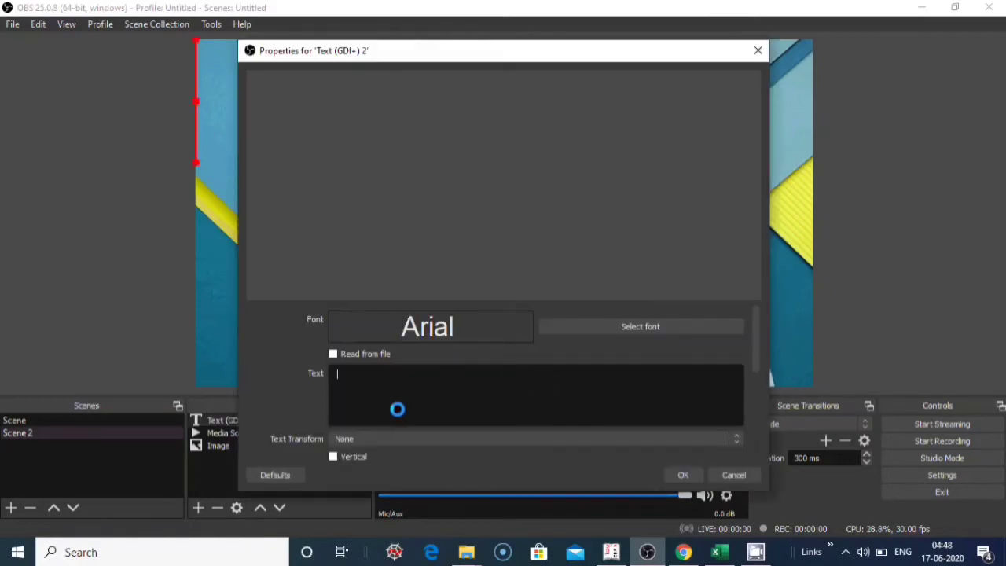
pyautogui.write('Da')
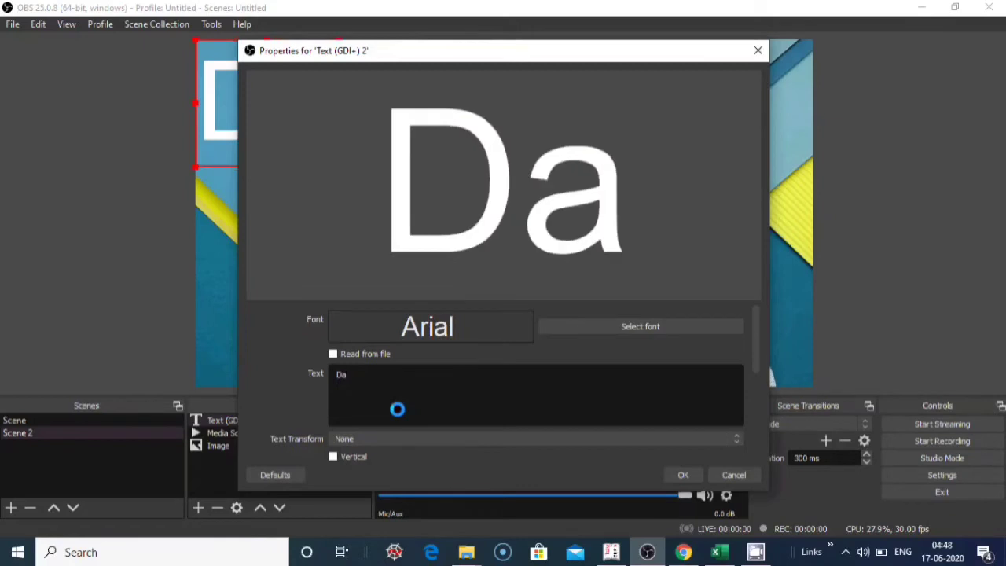
pyautogui.write('ndeli')
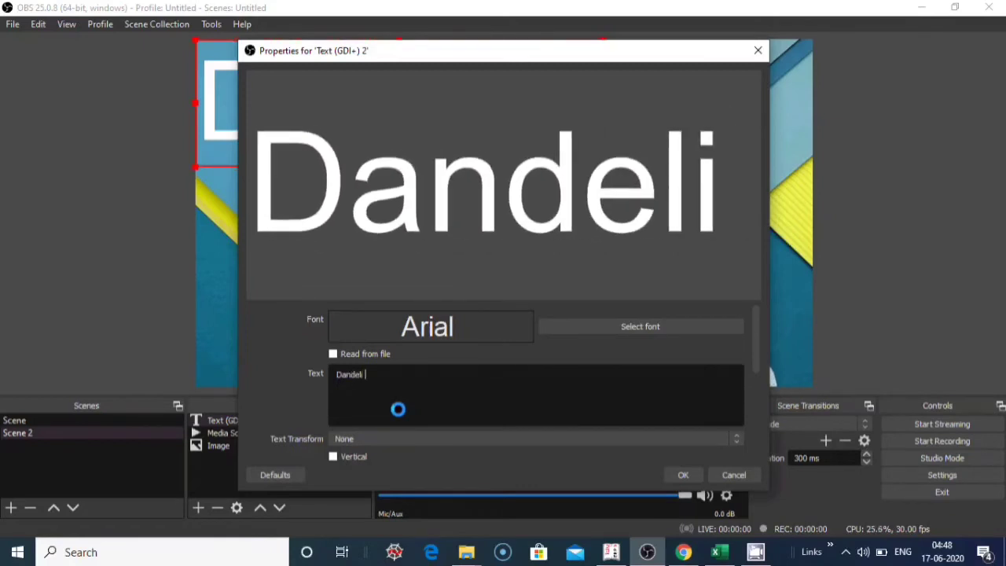
pyautogui.write('Kali ')
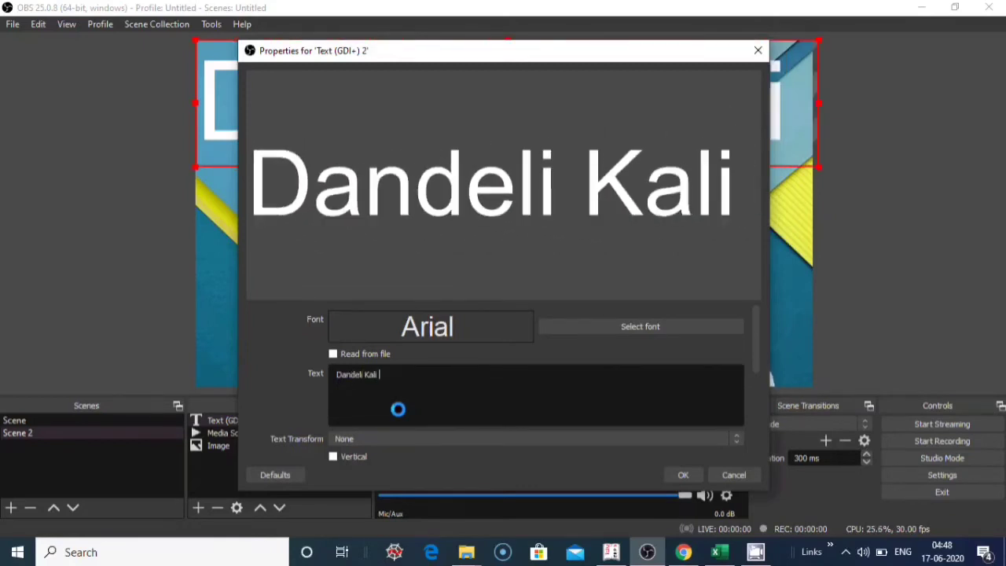
pyautogui.write('Rive')
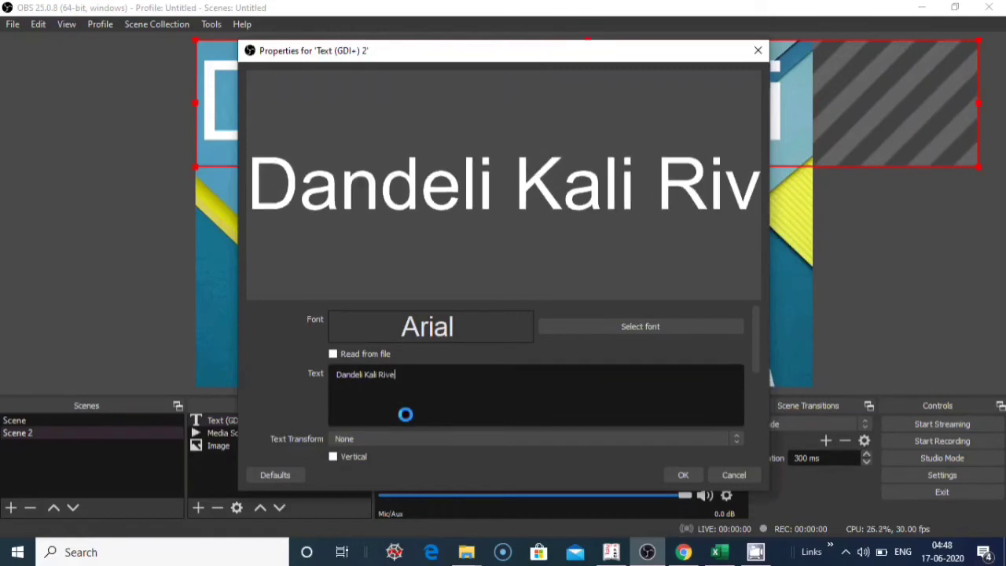
pyautogui.write('r A')
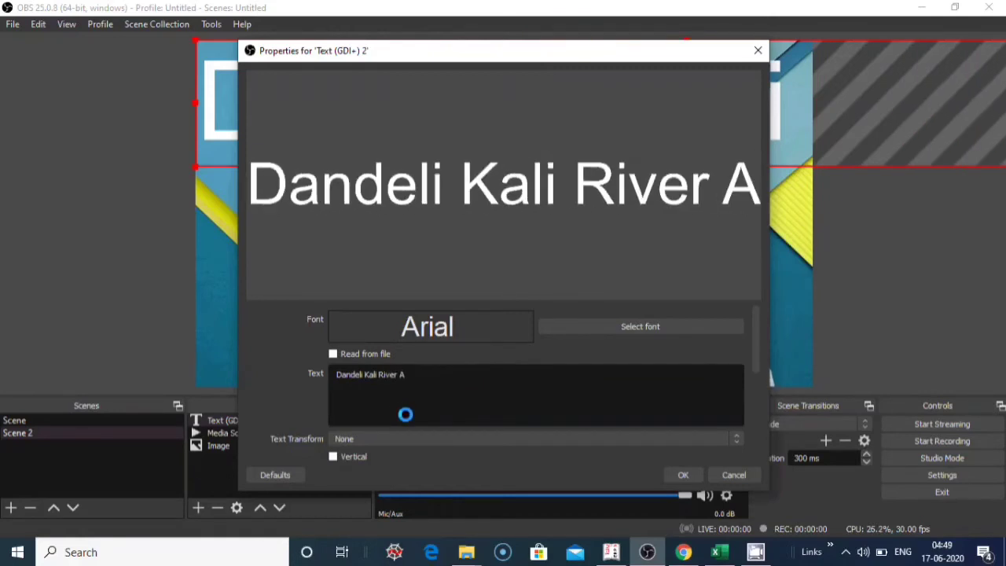
pyautogui.write('dventures')
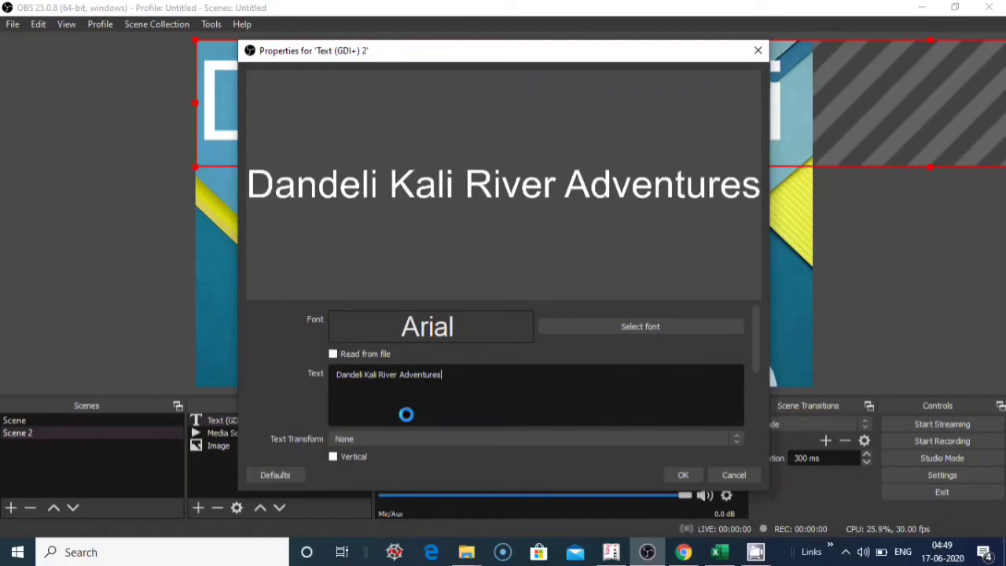
pyautogui.press('BackSpace')
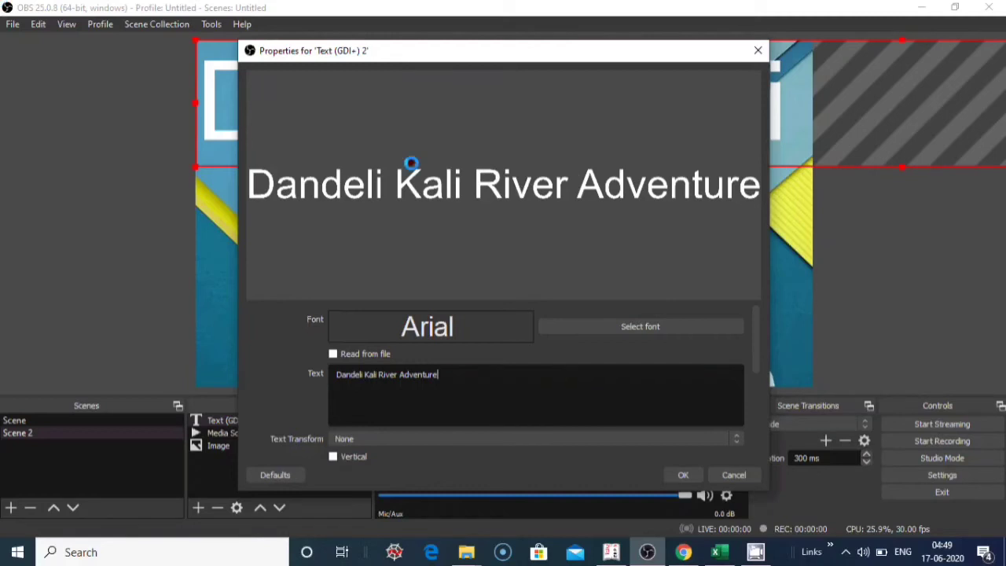
# Set the title font to Arial Regular, size 20
pyautogui.click(653, 329)
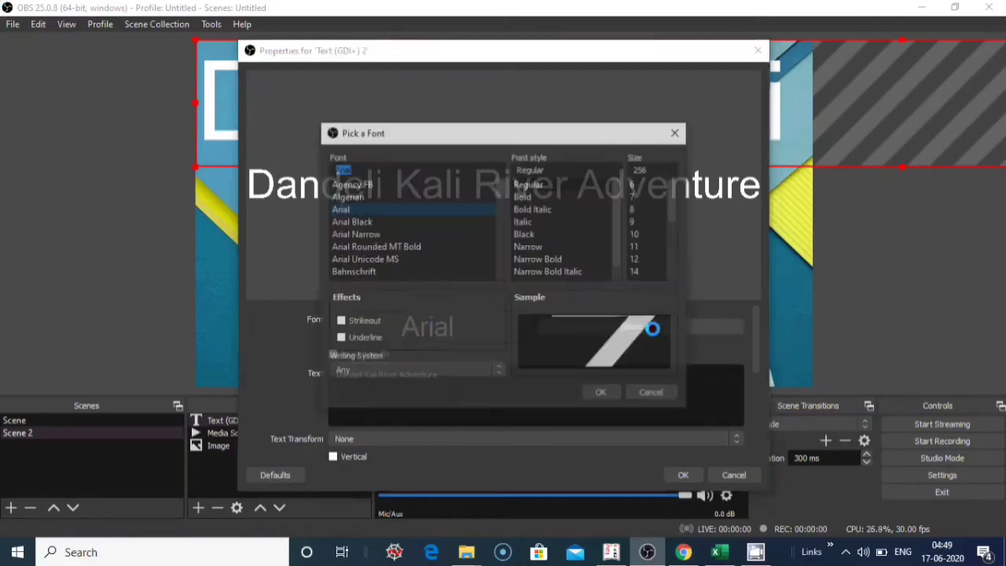
pyautogui.moveTo(669, 197); pyautogui.dragTo(675, 233)
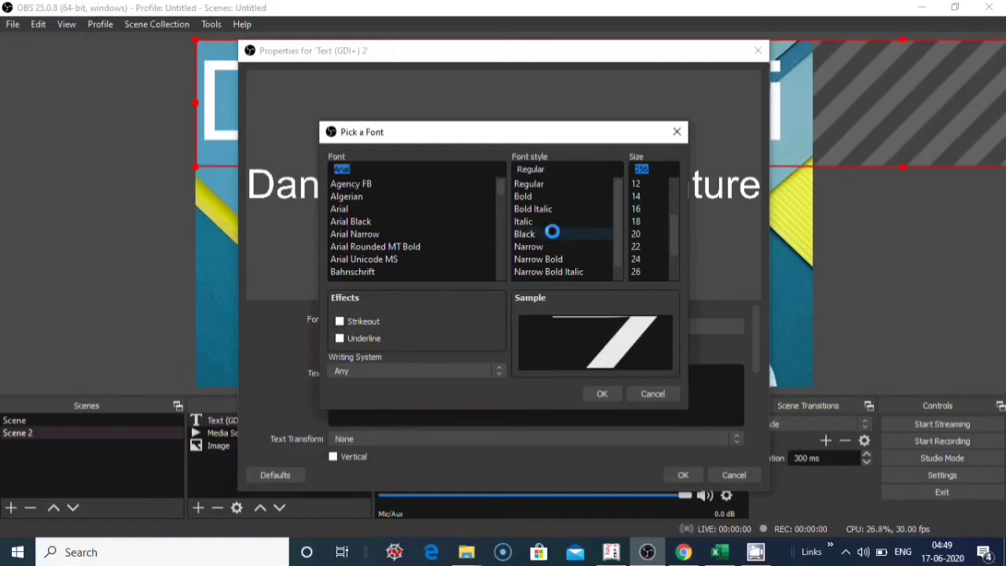
pyautogui.click(523, 183)
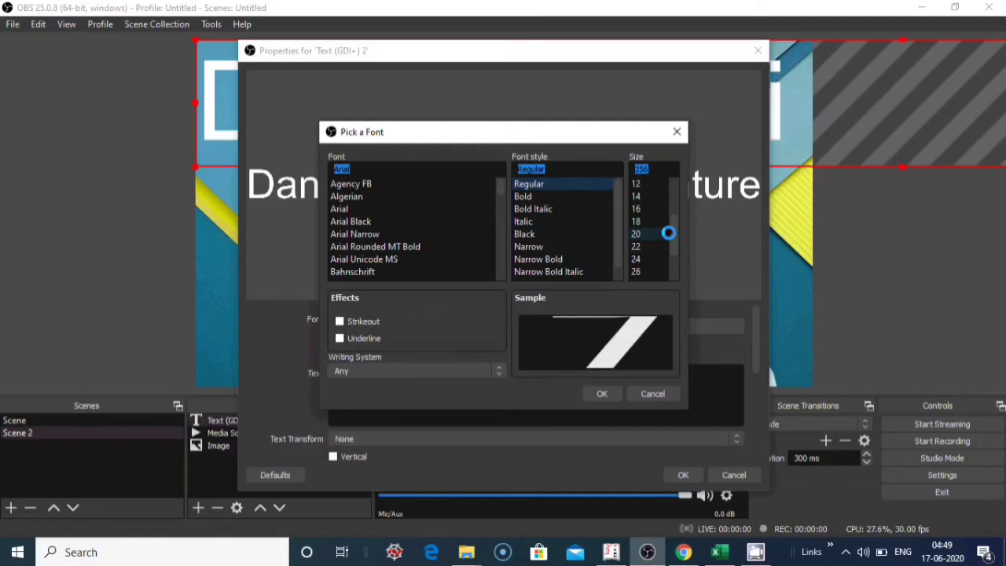
pyautogui.click(636, 235)
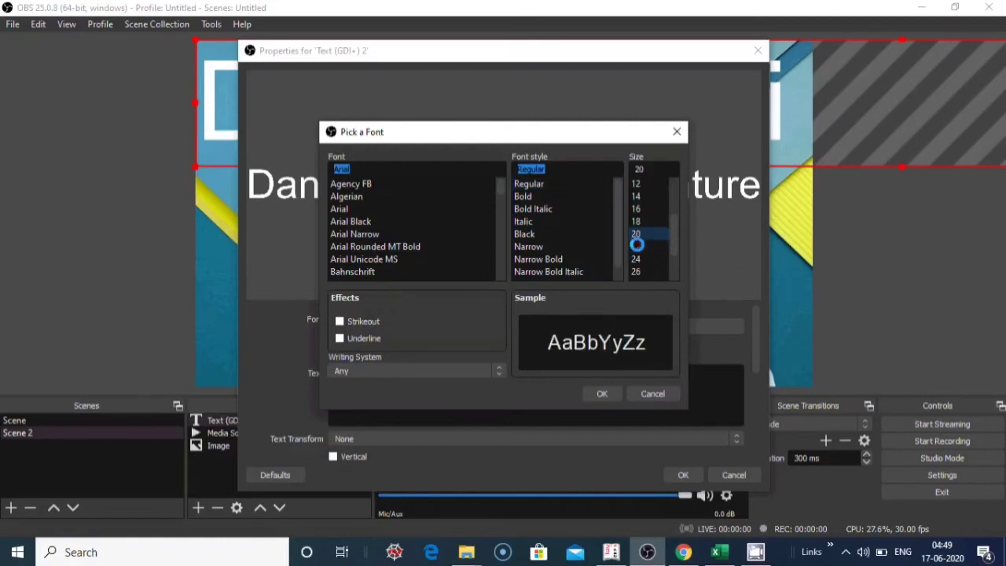
pyautogui.click(602, 394)
pyautogui.moveTo(757, 330); pyautogui.dragTo(745, 386)
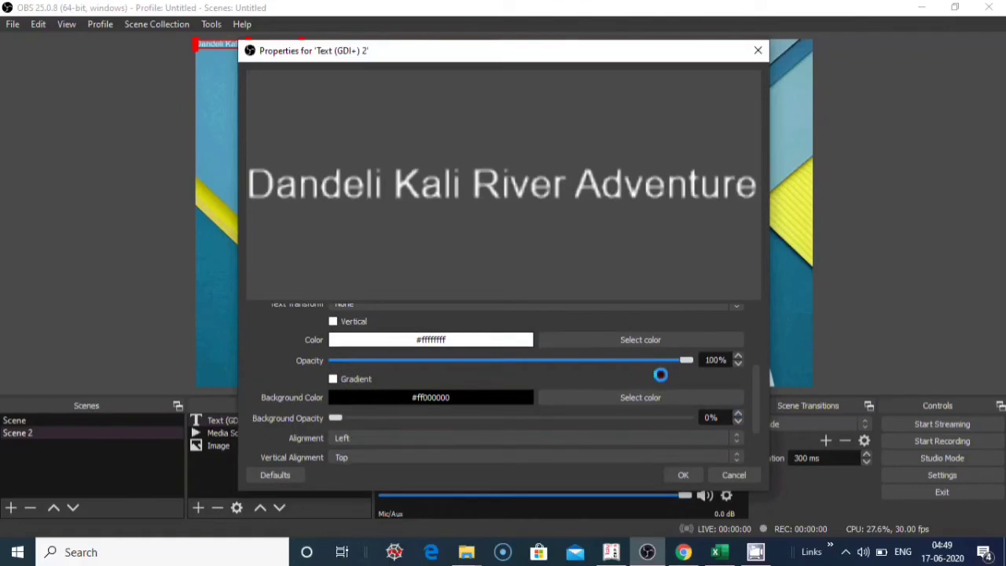
# Color the title text bright green (#00ff00) and confirm the text properties
pyautogui.click(636, 339)
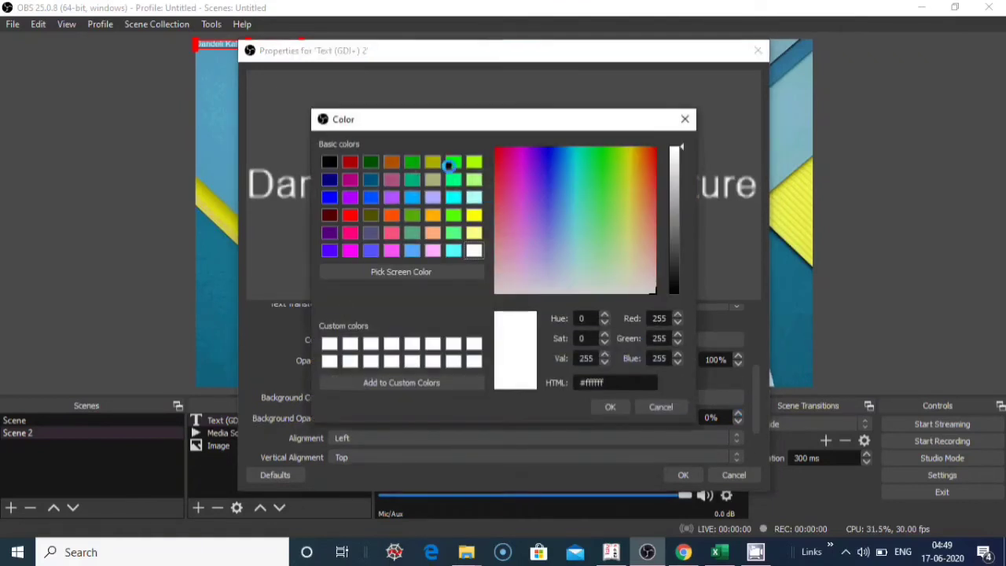
pyautogui.click(453, 163)
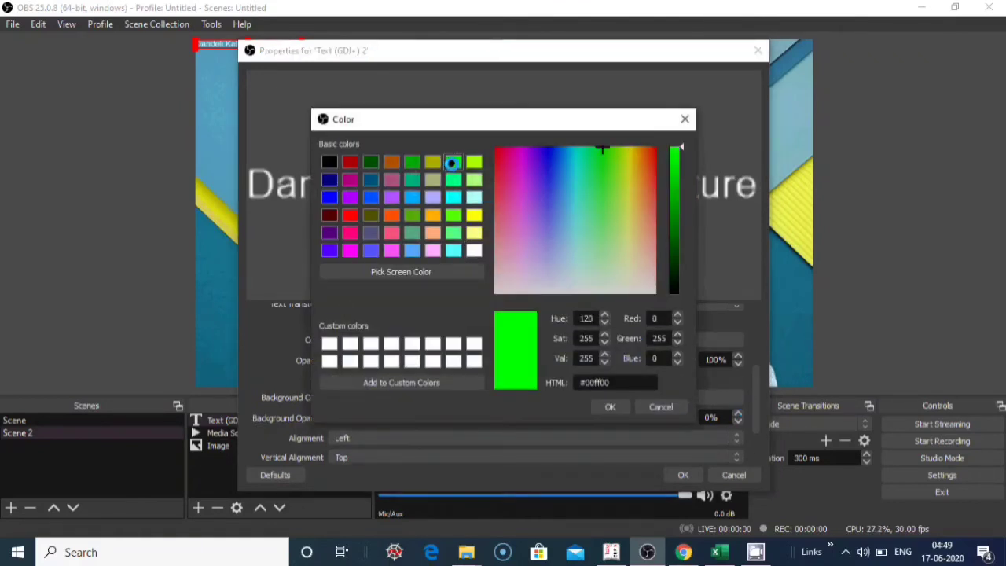
pyautogui.click(610, 406)
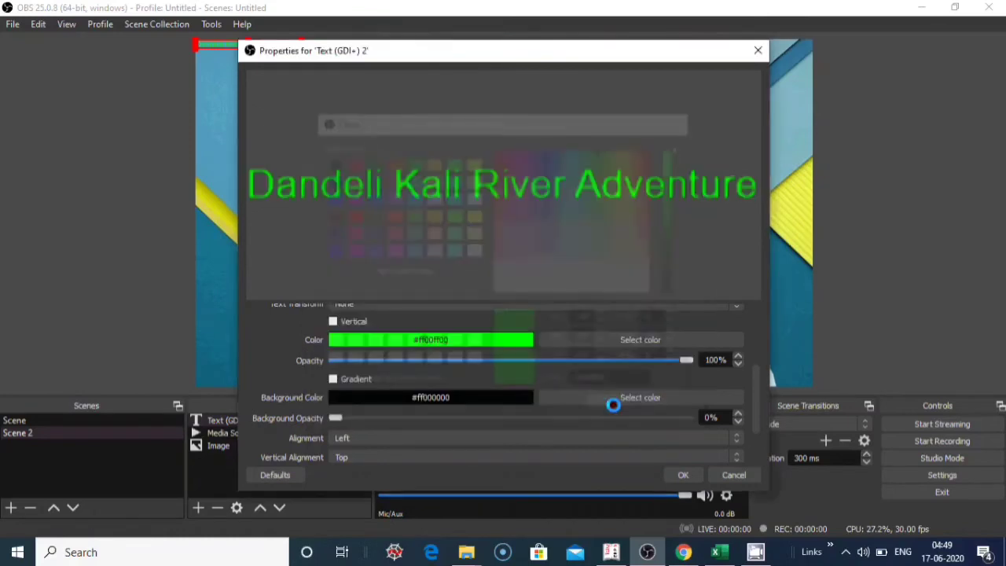
pyautogui.click(681, 475)
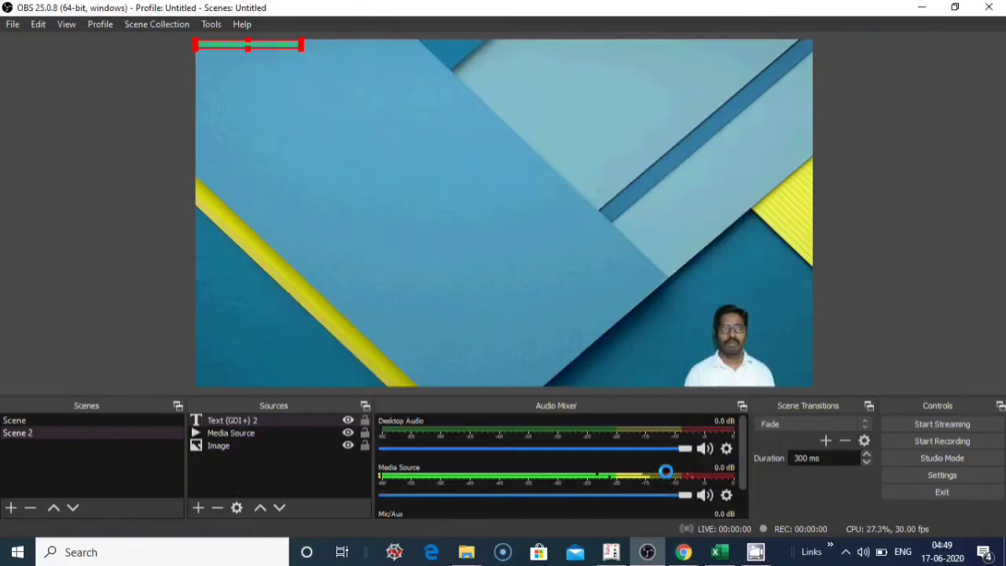
# Resize the title box by its handles and drag it down to the canvas's middle-left
pyautogui.moveTo(298, 49); pyautogui.dragTo(254, 86)
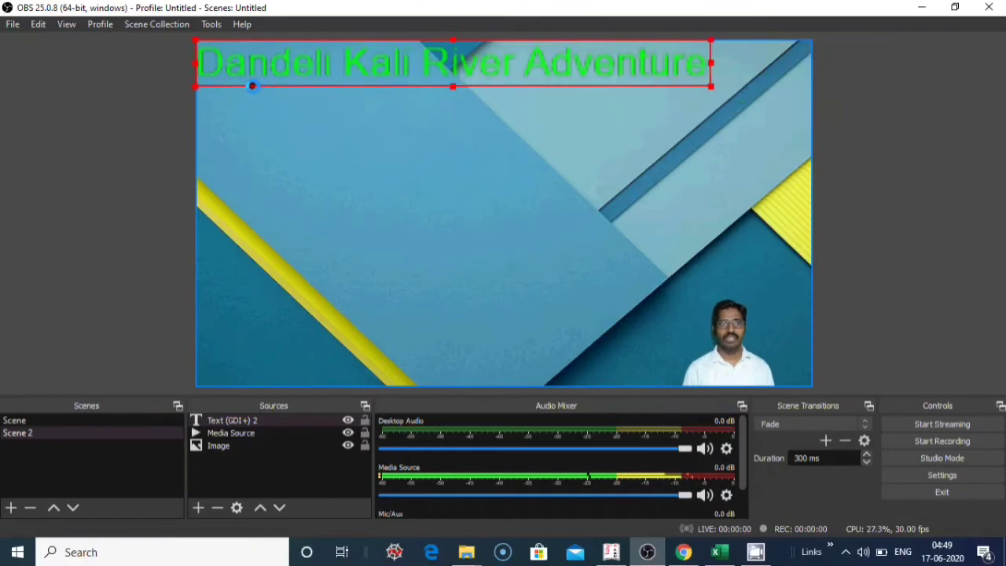
pyautogui.moveTo(708, 88); pyautogui.dragTo(507, 68)
pyautogui.moveTo(366, 49); pyautogui.dragTo(410, 261)
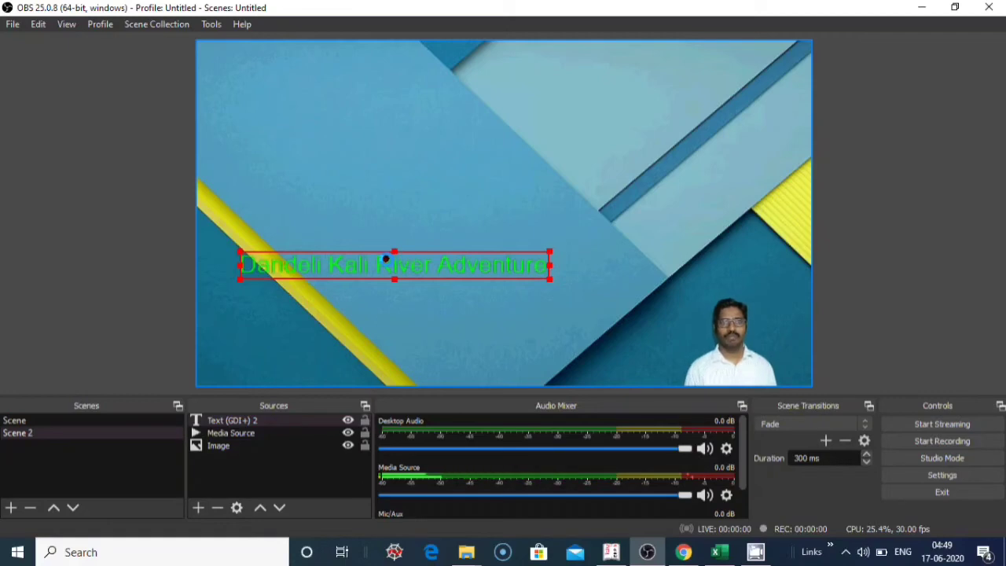
# Add a Media Source named 'video' that plays OBS SAMPLE.mp4 on loop
pyautogui.click(200, 508)
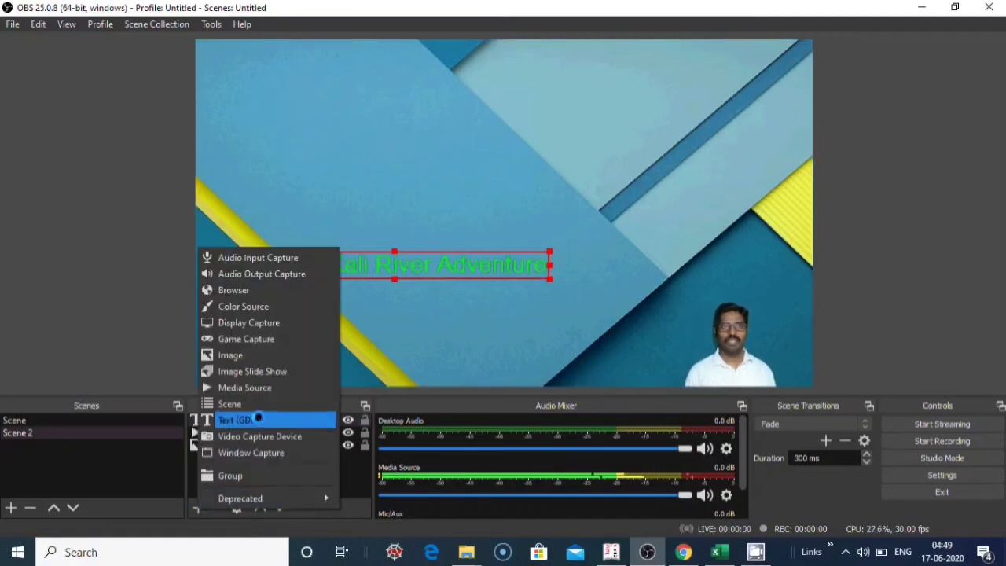
pyautogui.click(261, 387)
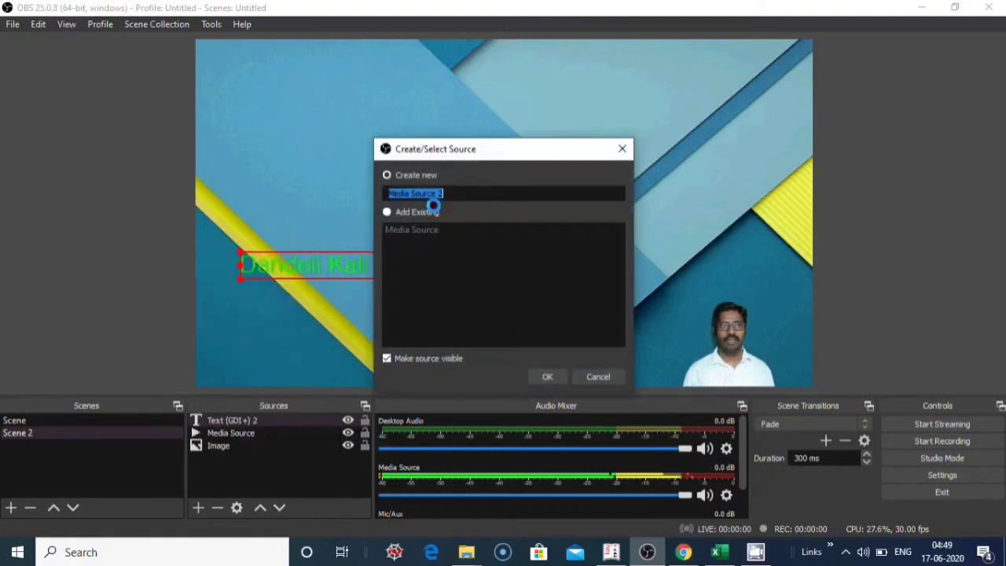
pyautogui.write('v')
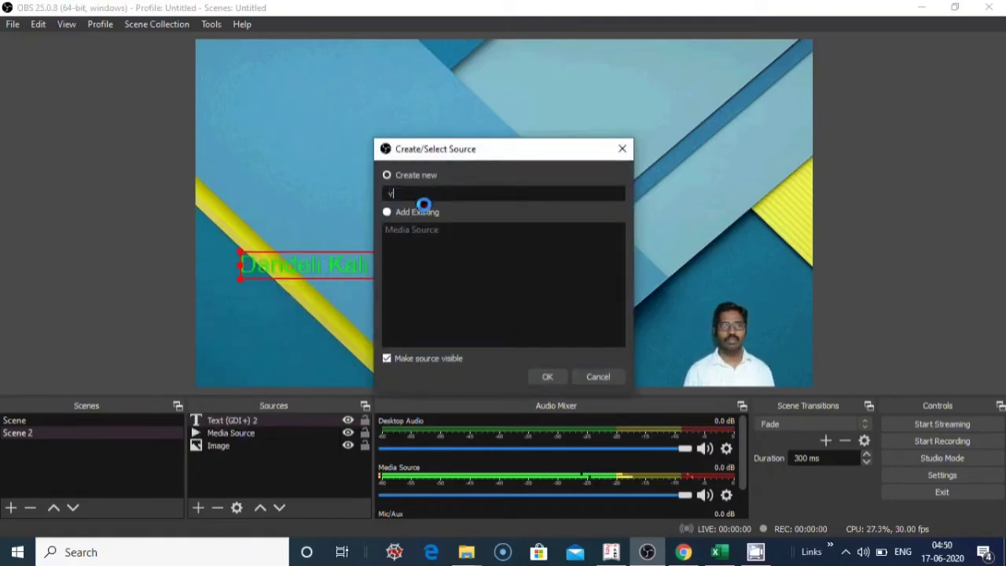
pyautogui.write('ide')
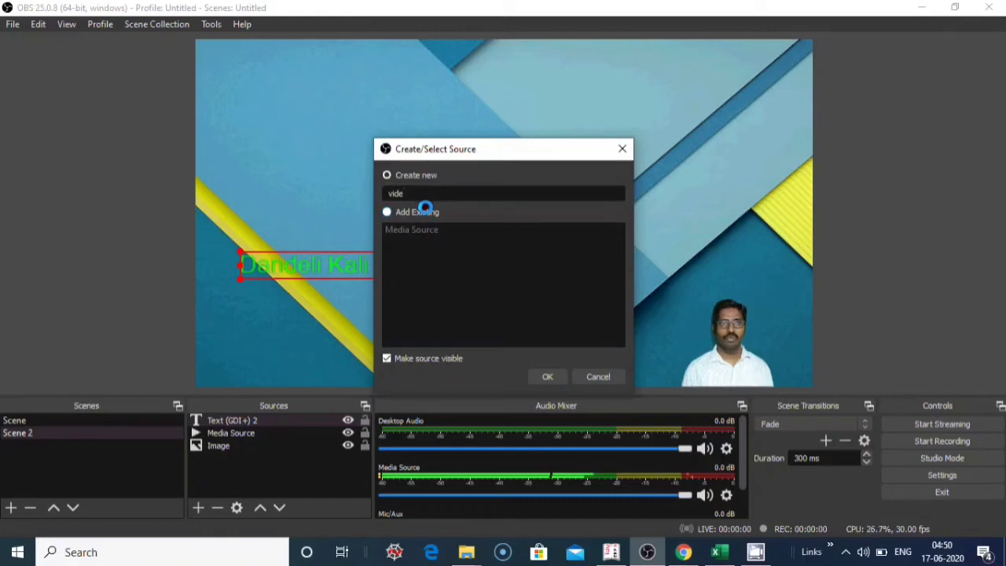
pyautogui.write('o')
pyautogui.click(548, 376)
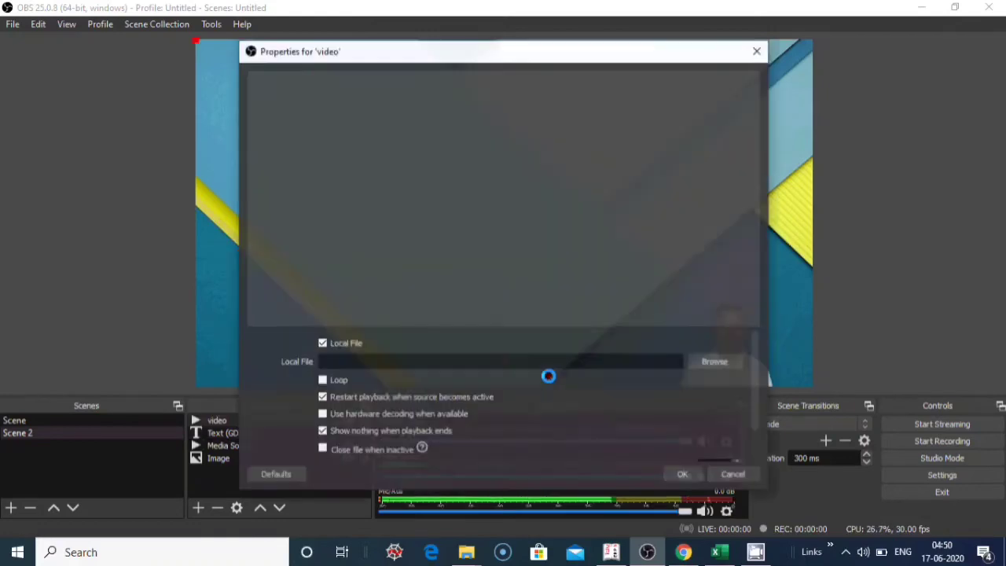
pyautogui.click(705, 361)
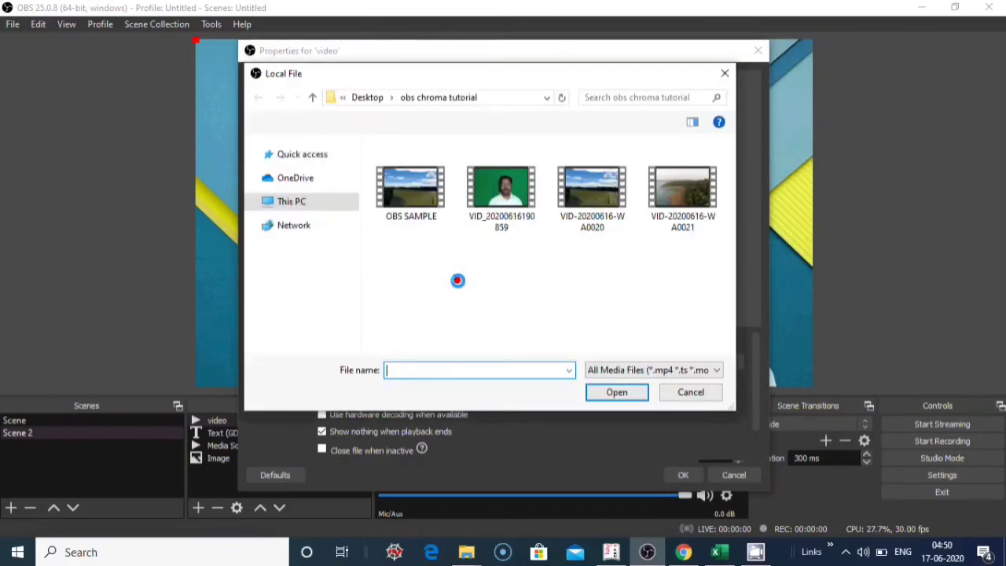
pyautogui.click(410, 204)
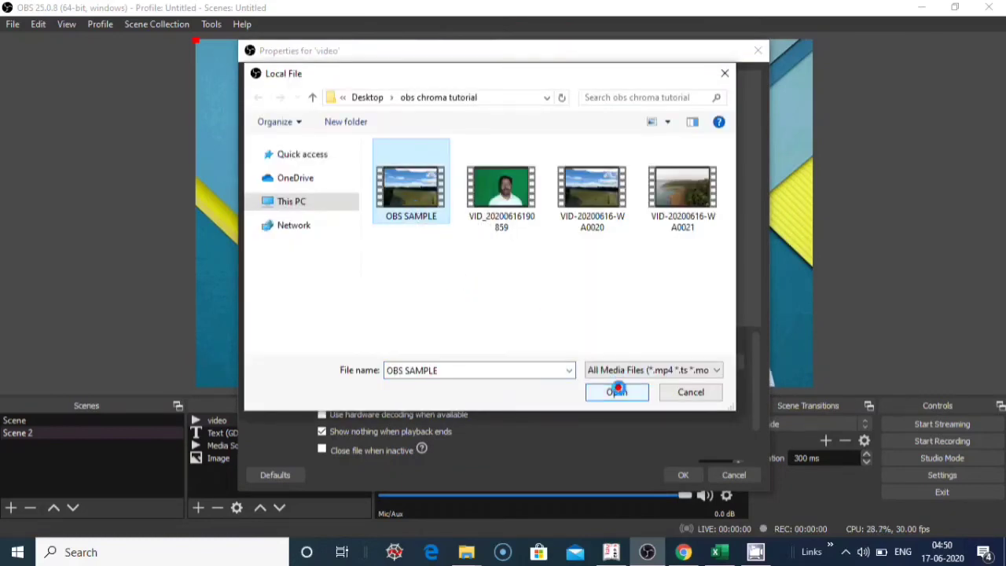
pyautogui.click(617, 391)
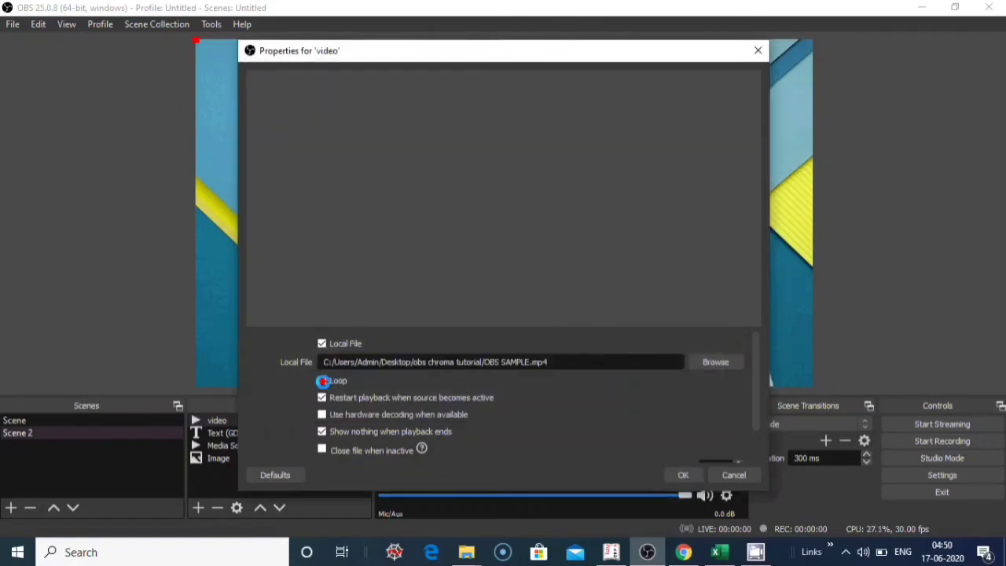
pyautogui.click(323, 381)
pyautogui.click(683, 474)
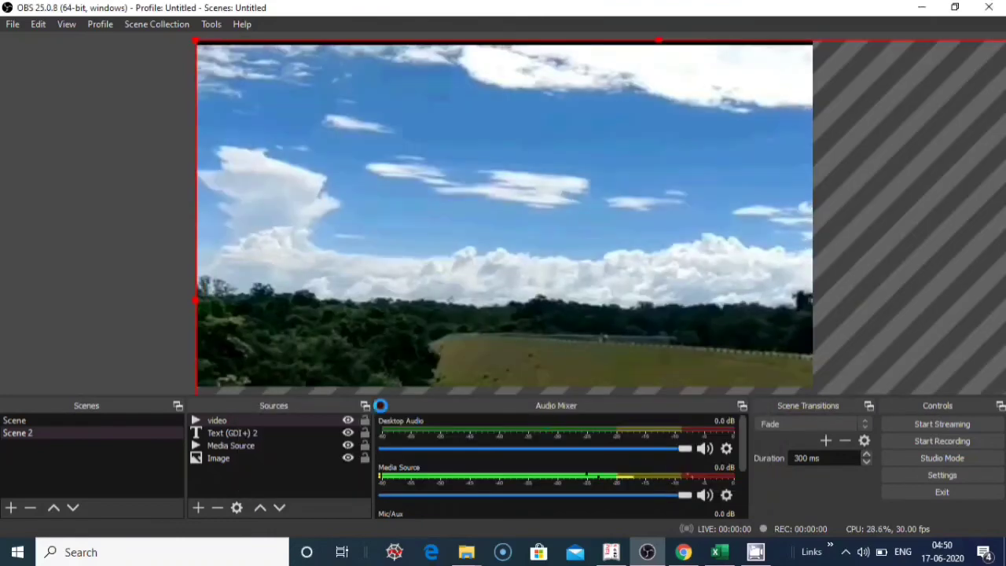
# Raise the presenter's Media Source above the river video and nudge its position slightly
pyautogui.click(228, 444)
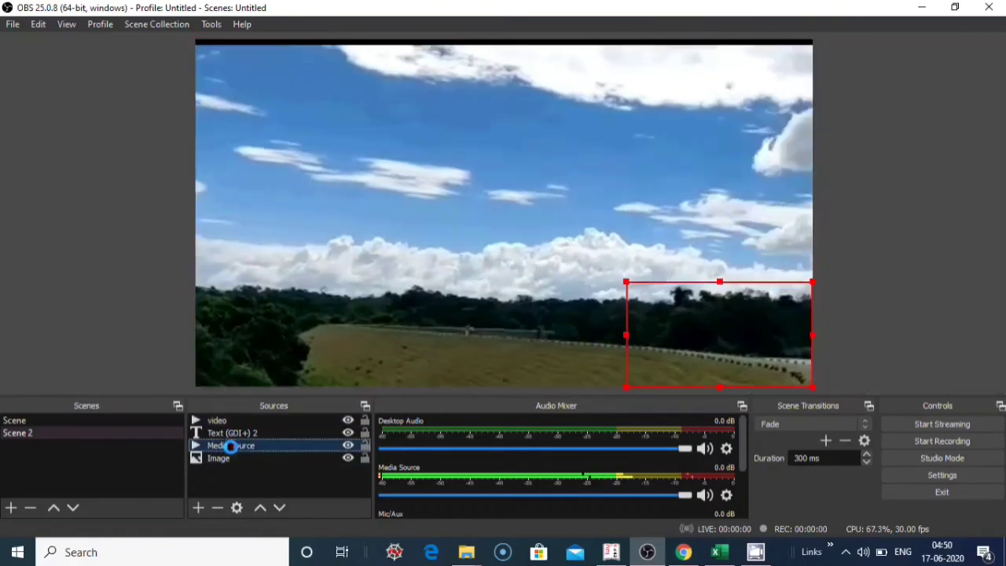
pyautogui.click(261, 507)
pyautogui.click(261, 507)
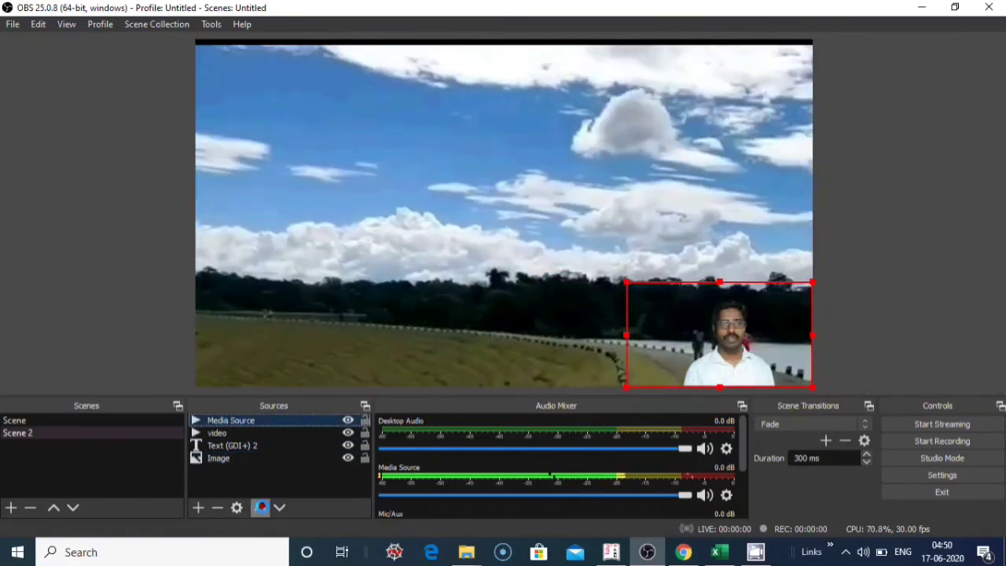
pyautogui.moveTo(668, 312)
pyautogui.mouseDown()
pyautogui.moveTo(552, 333)
pyautogui.moveTo(463, 301)
pyautogui.moveTo(299, 301)
pyautogui.moveTo(236, 322)
pyautogui.moveTo(669, 307)
pyautogui.mouseUp()
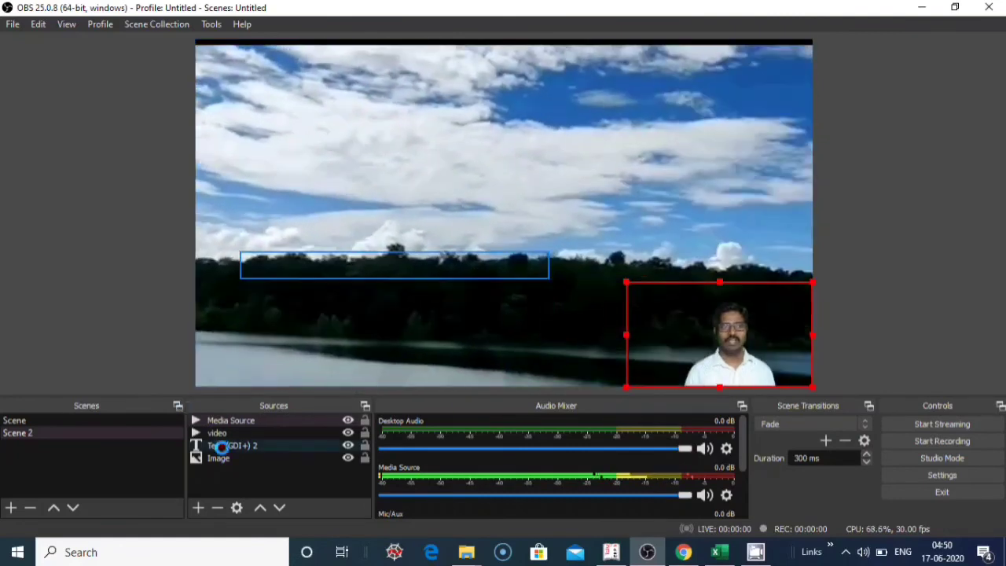
pyautogui.click(223, 446)
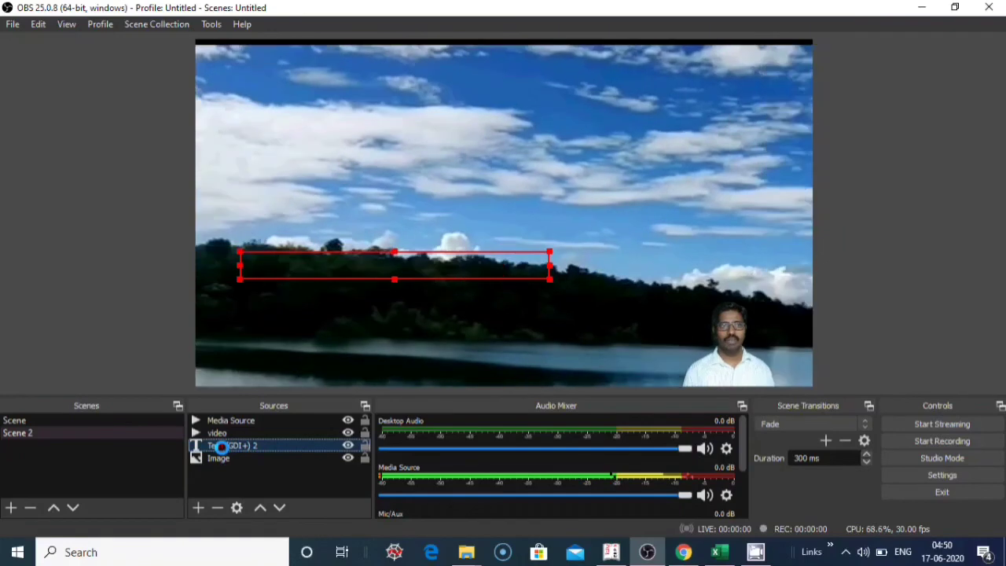
# Raise Text (GDI+) 2 two layers to the top, drag it lower, and reposition the presenter
pyautogui.rightClick(224, 445)
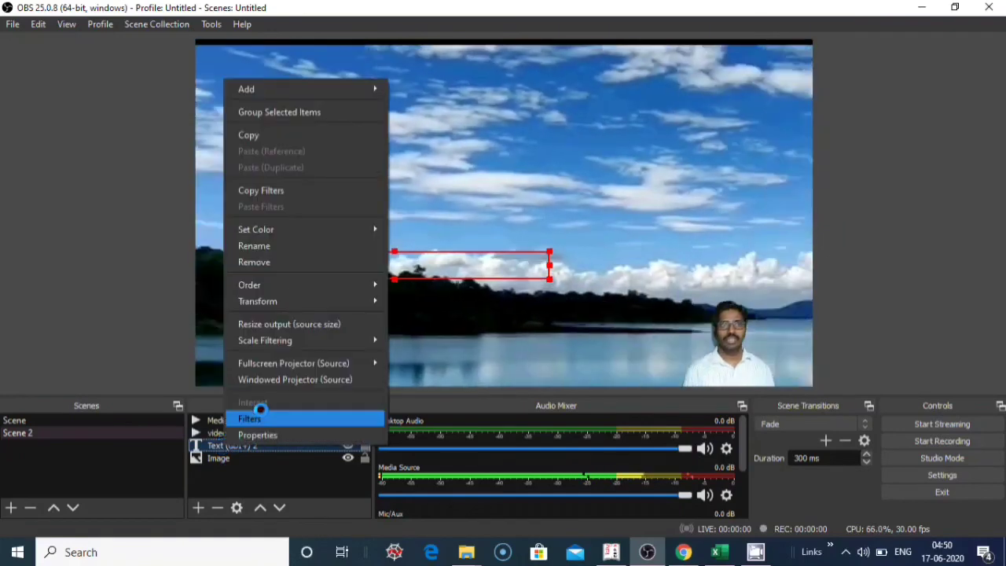
pyautogui.click(236, 446)
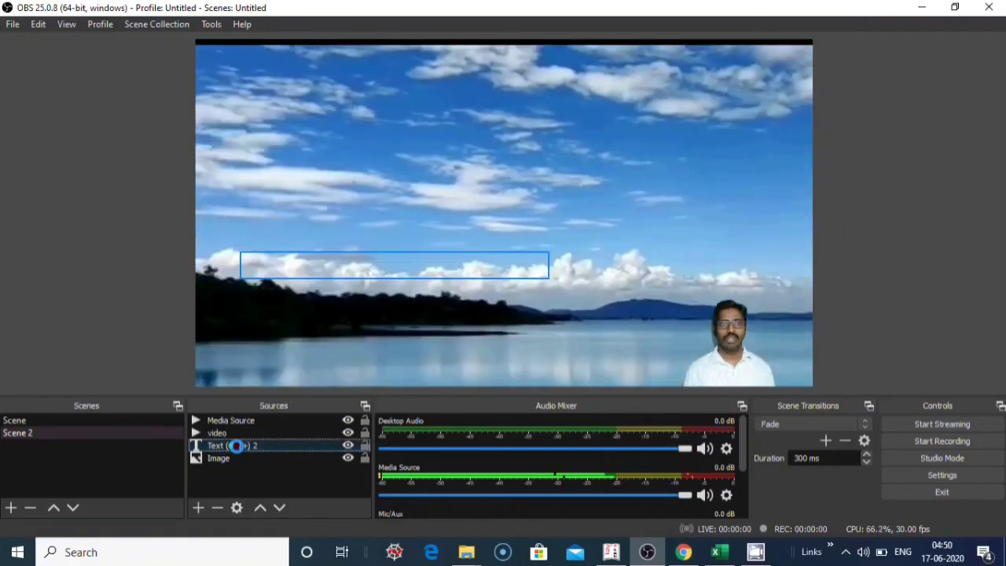
pyautogui.click(233, 445)
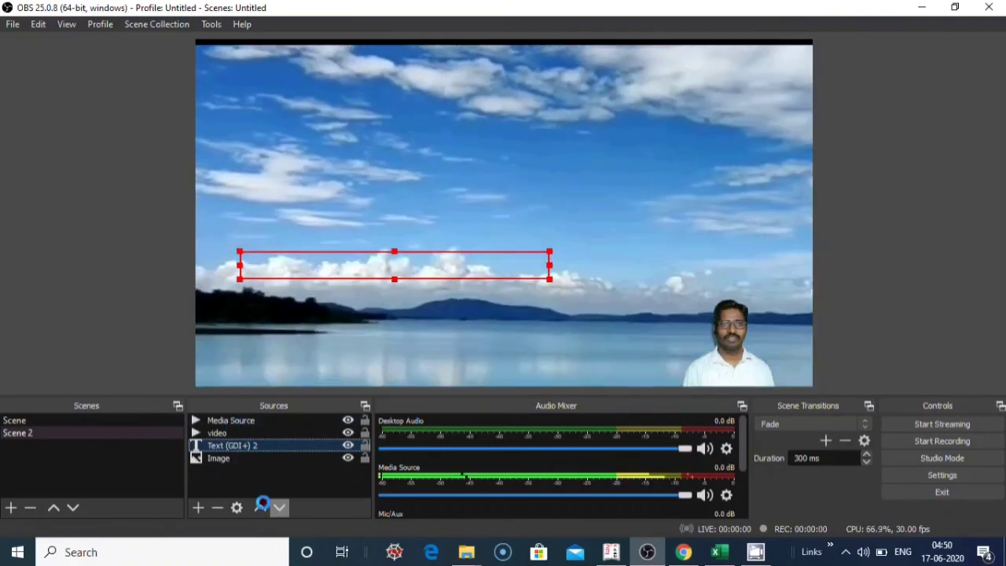
pyautogui.click(262, 506)
pyautogui.click(262, 506)
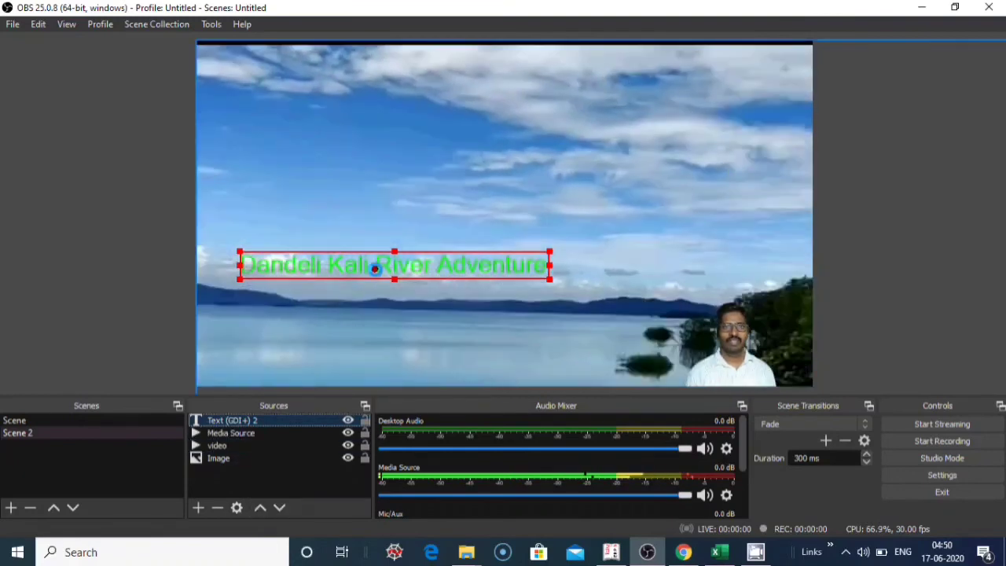
pyautogui.moveTo(375, 268); pyautogui.dragTo(370, 331)
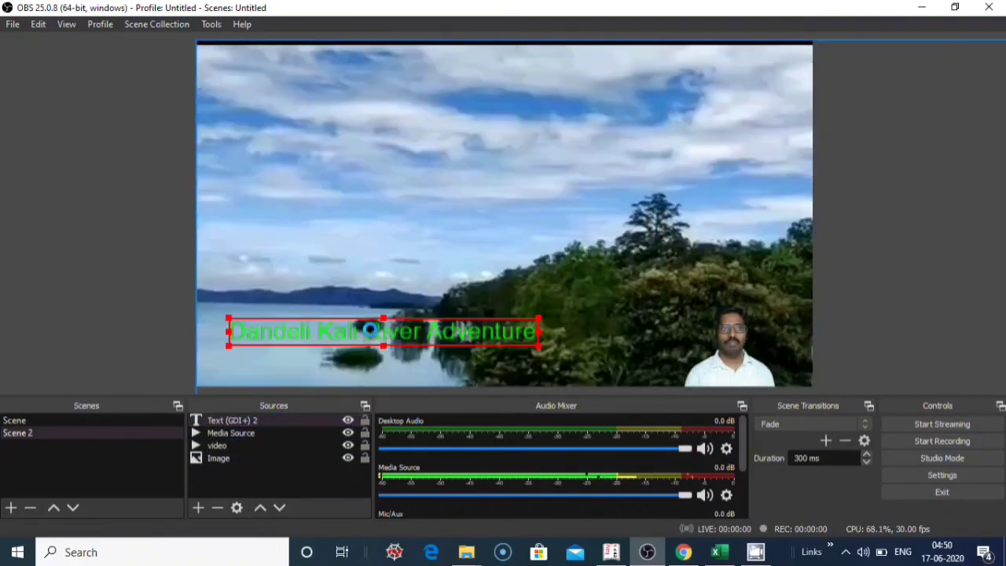
pyautogui.moveTo(746, 319); pyautogui.dragTo(299, 275)
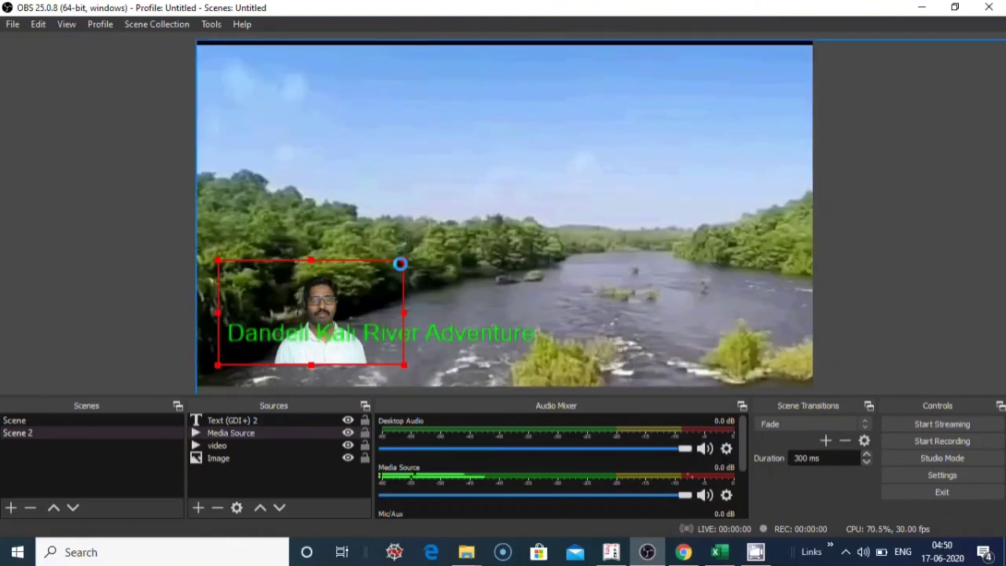
# Resize the presenter into the bottom-right corner and drag the green title to the bottom-left
pyautogui.moveTo(403, 262); pyautogui.dragTo(408, 228)
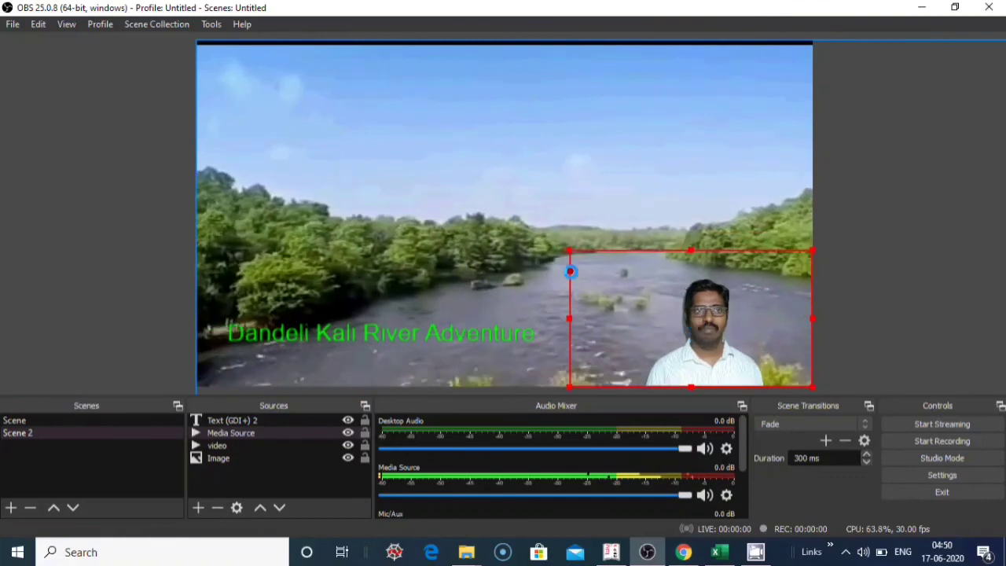
pyautogui.moveTo(564, 250); pyautogui.dragTo(621, 281)
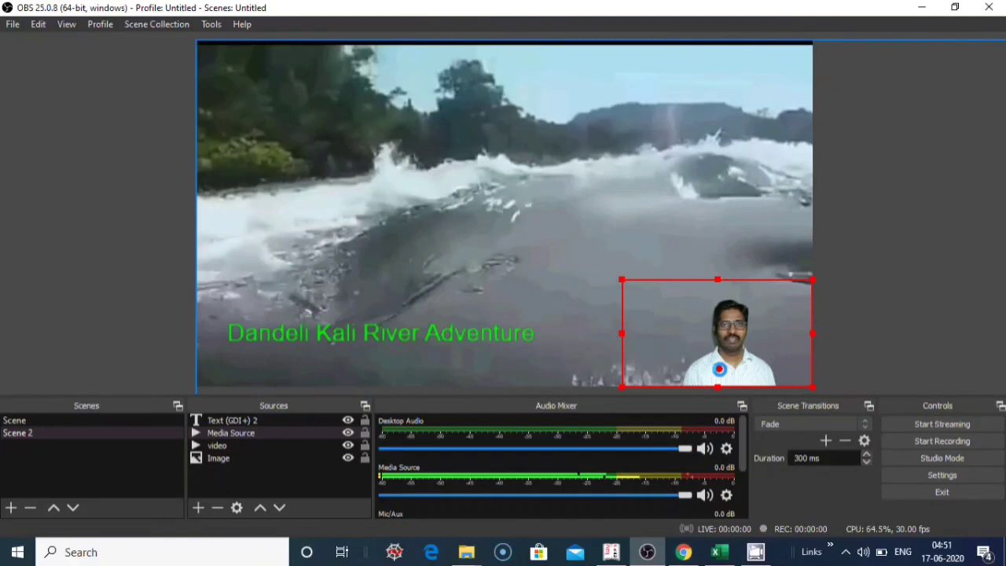
pyautogui.moveTo(366, 314); pyautogui.dragTo(606, 81)
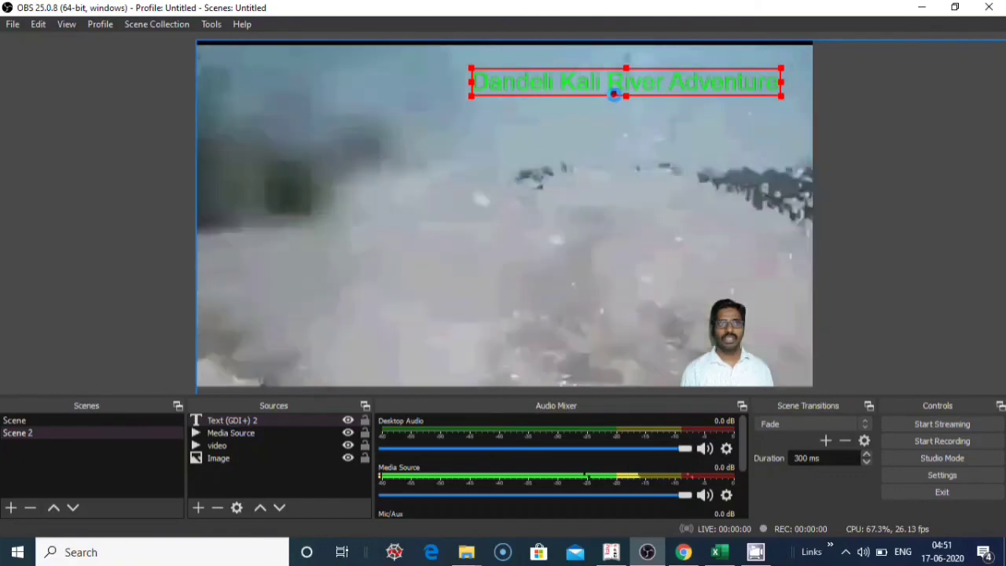
pyautogui.moveTo(615, 93); pyautogui.dragTo(316, 353)
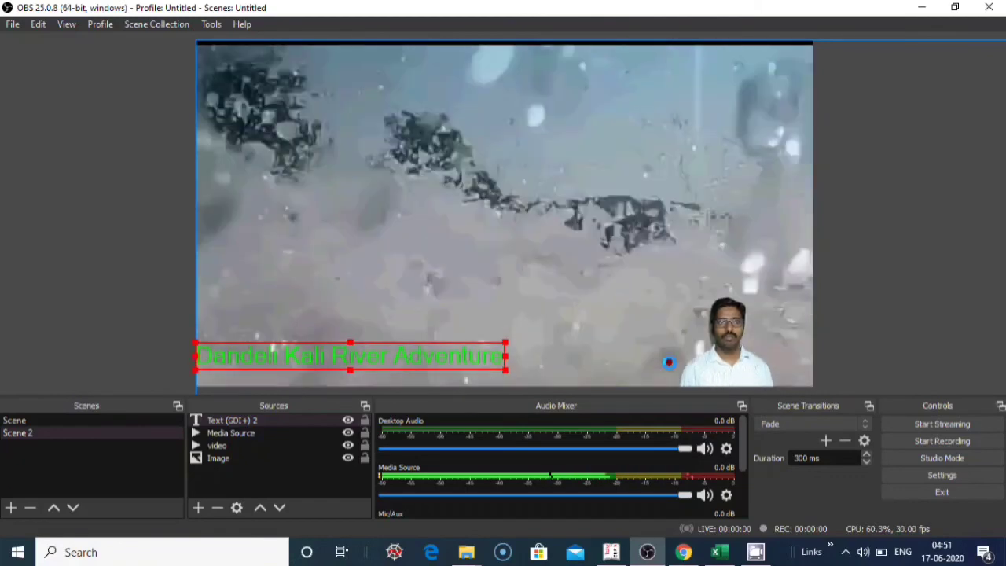